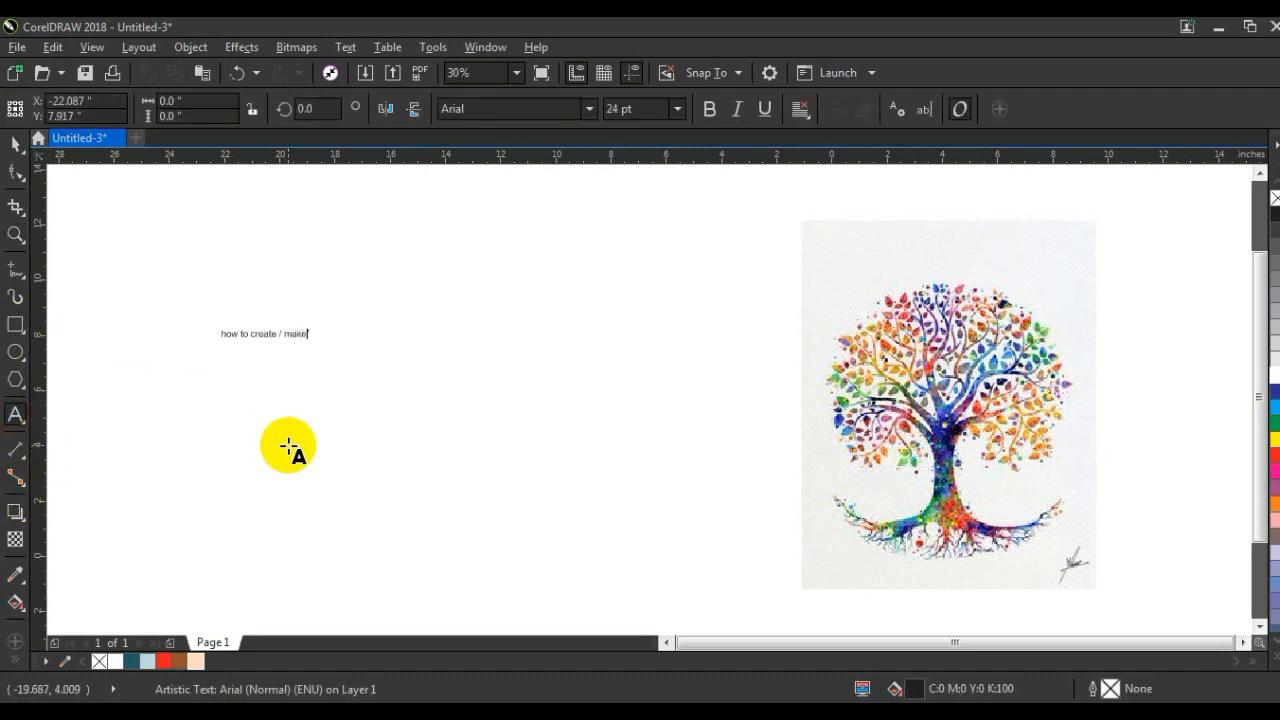
# Step: Enlarge the "how to create / make" text to about 94.81 pt and place it just above the coloured tree picture
pyautogui.click(15, 143)
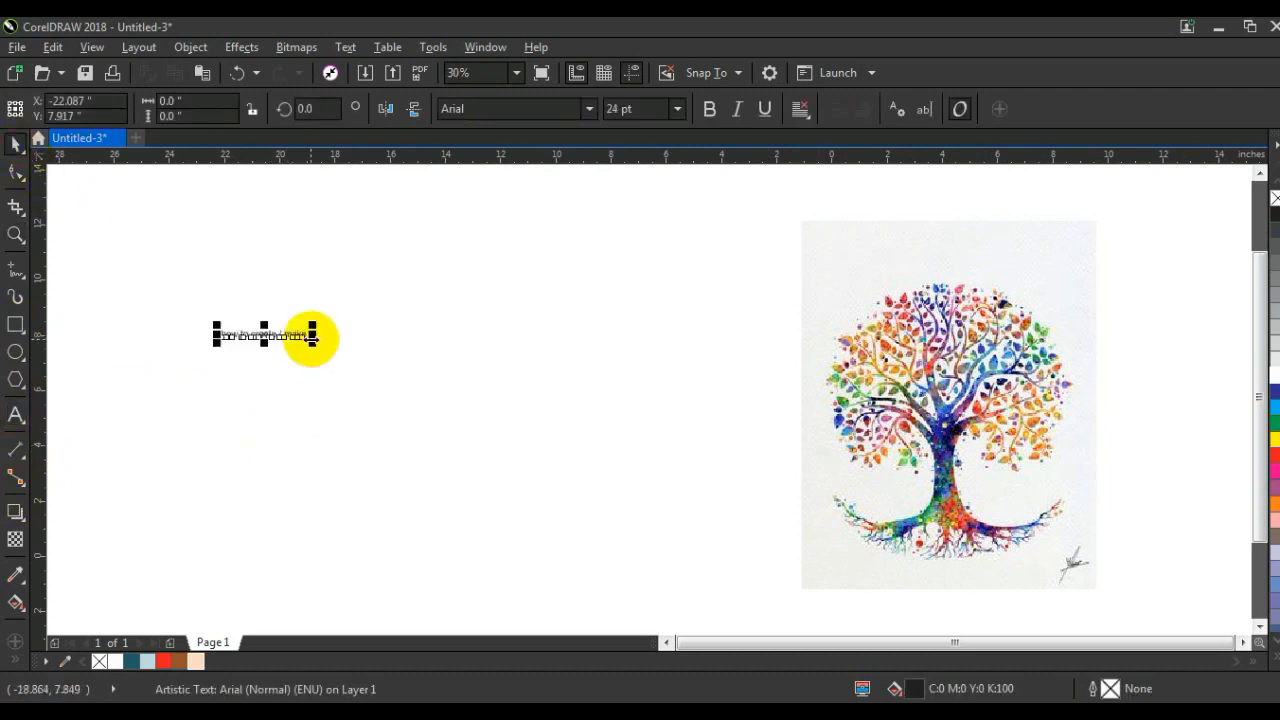
pyautogui.moveTo(313, 340); pyautogui.dragTo(518, 405)
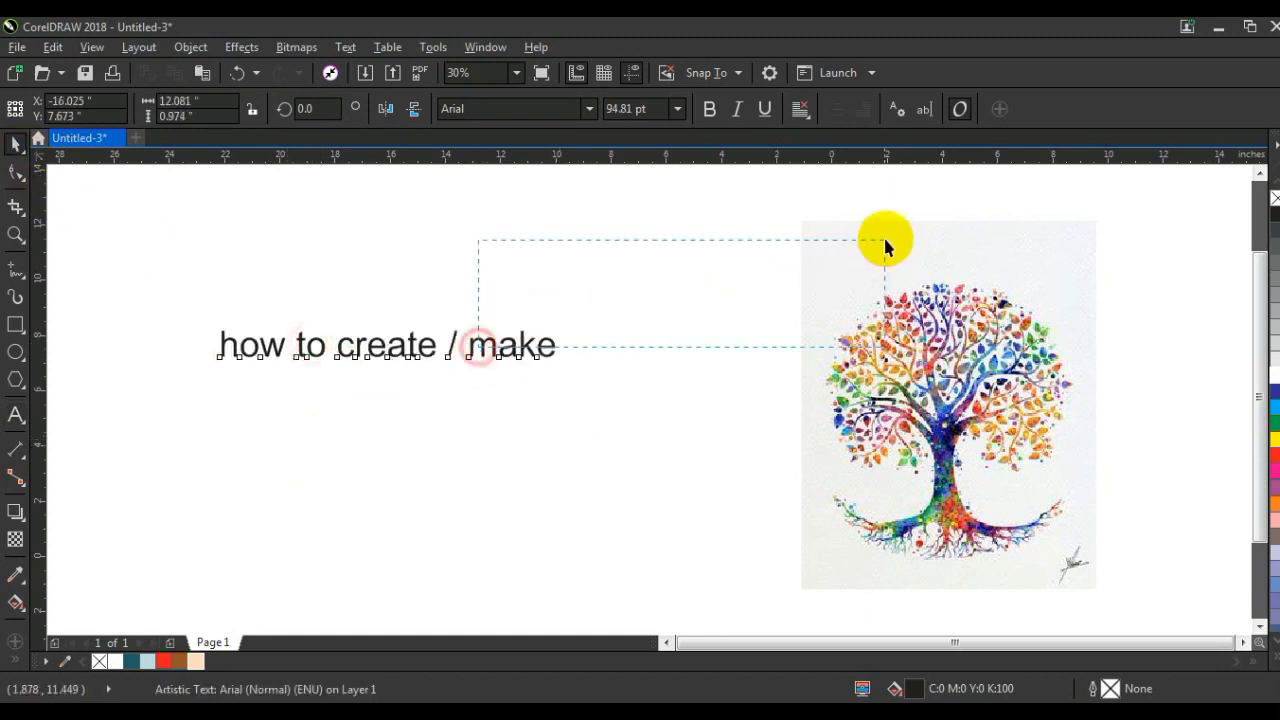
pyautogui.moveTo(526, 342); pyautogui.dragTo(1082, 190)
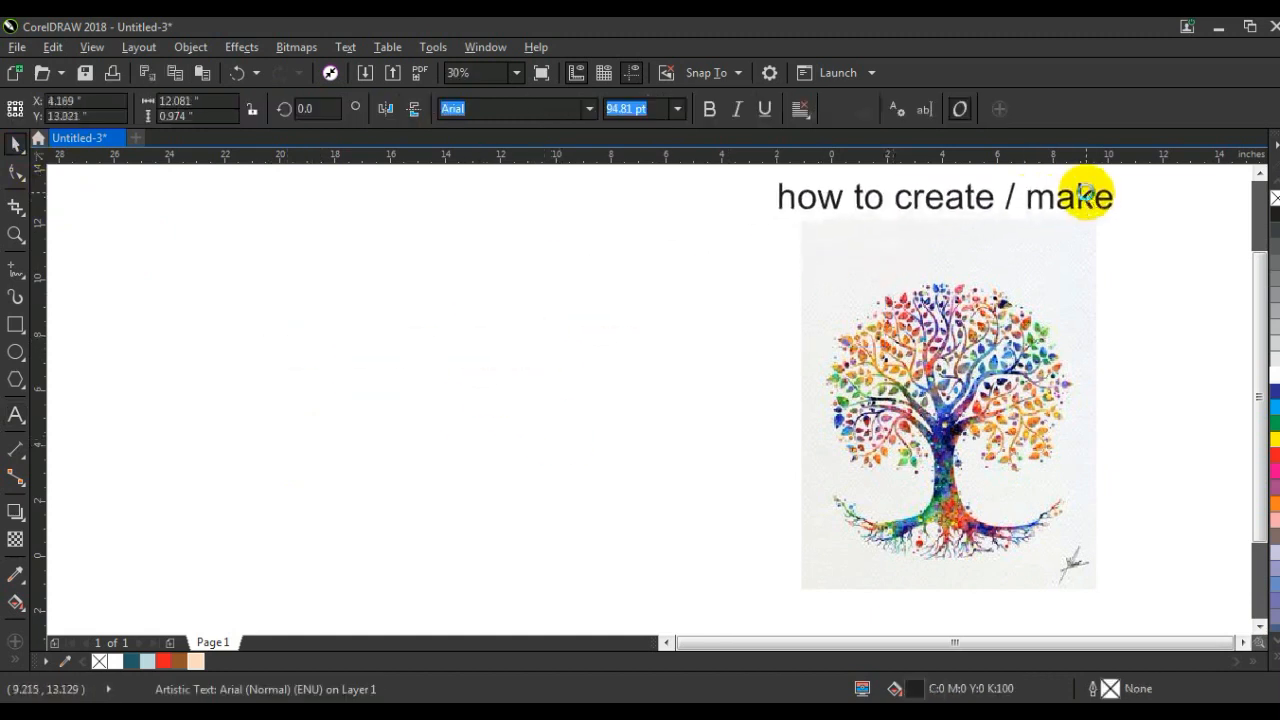
pyautogui.click(471, 409)
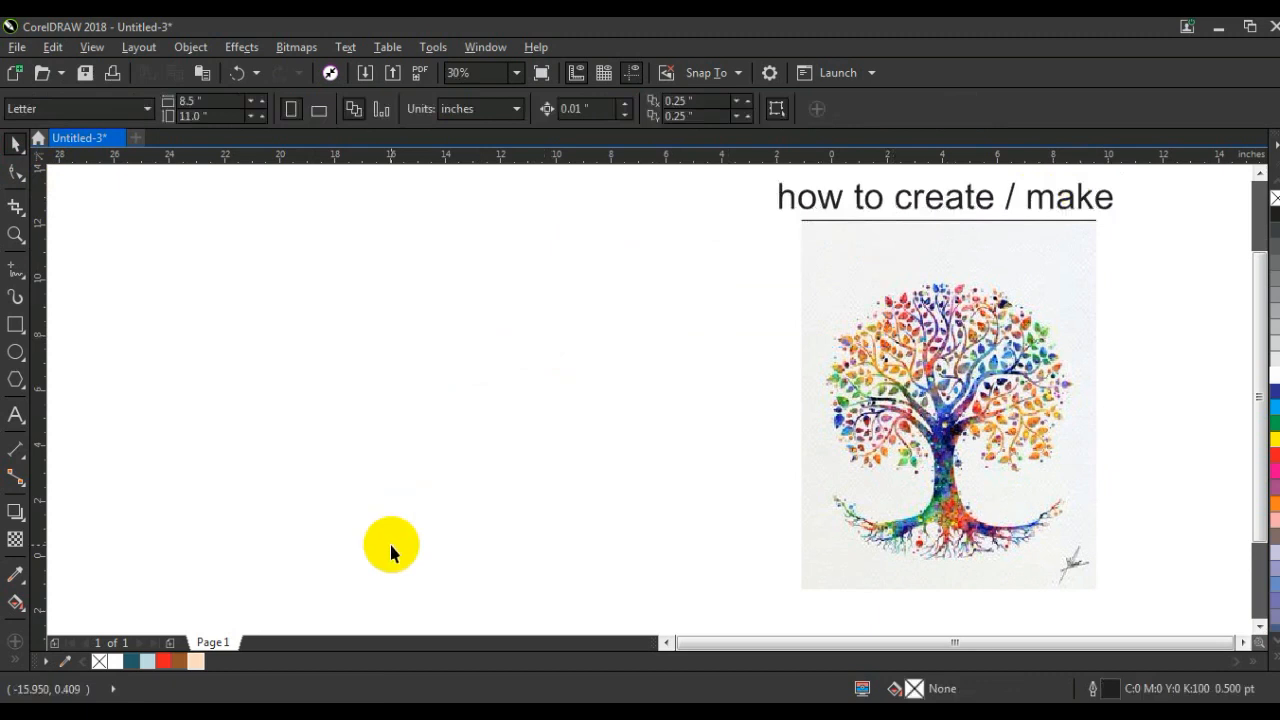
# Step: Switch to the browser and search Google Images for "vetor tree black", accepting the corrected spelling "vector tree black"
pyautogui.click(228, 710)
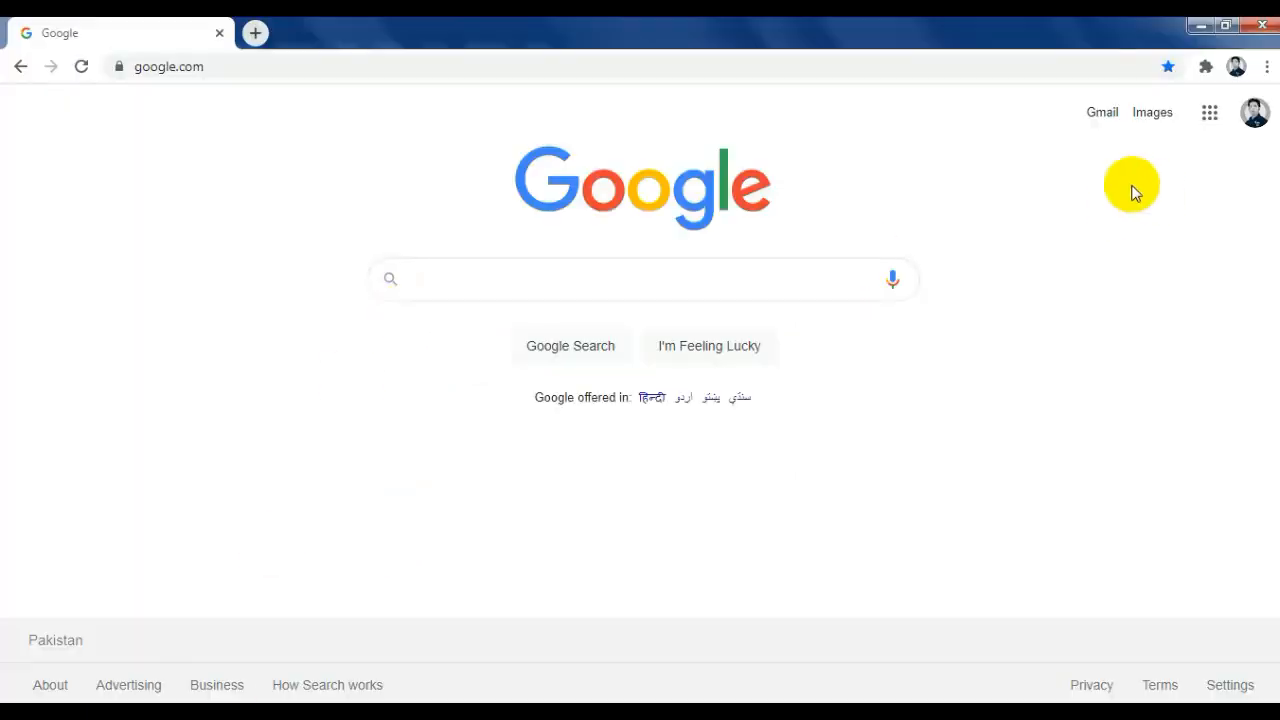
pyautogui.click(1152, 114)
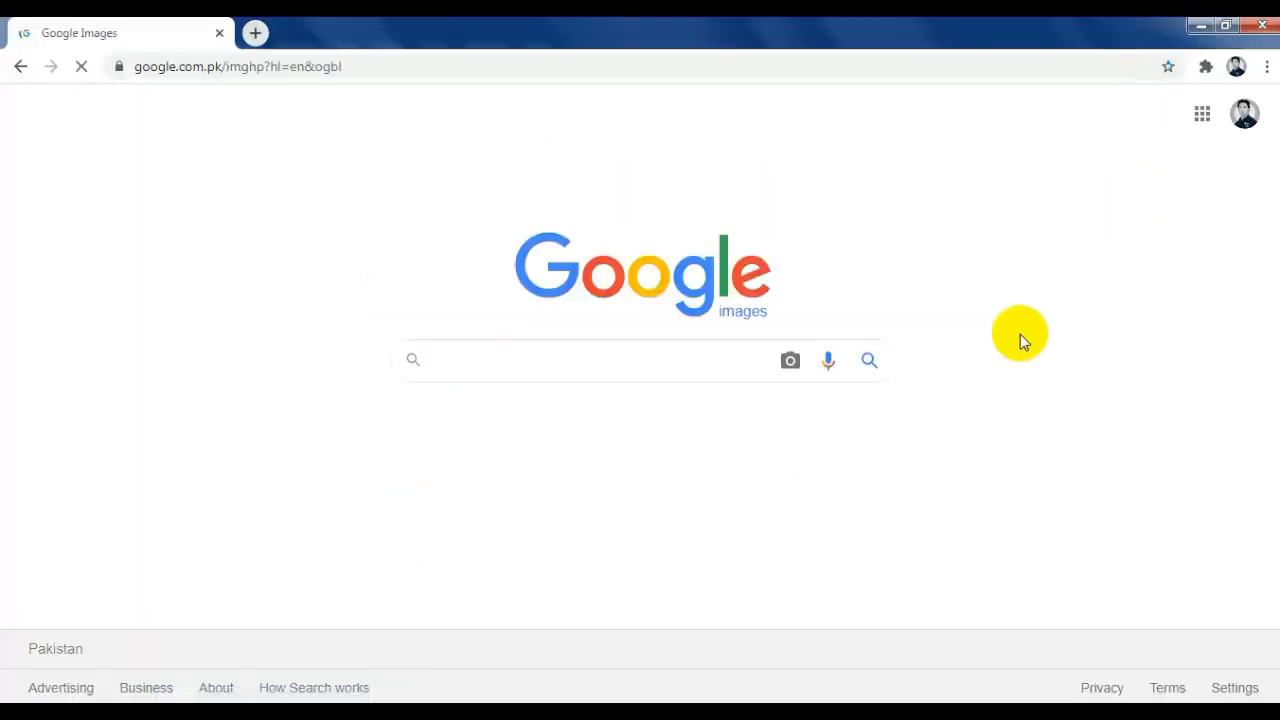
pyautogui.write('ve')
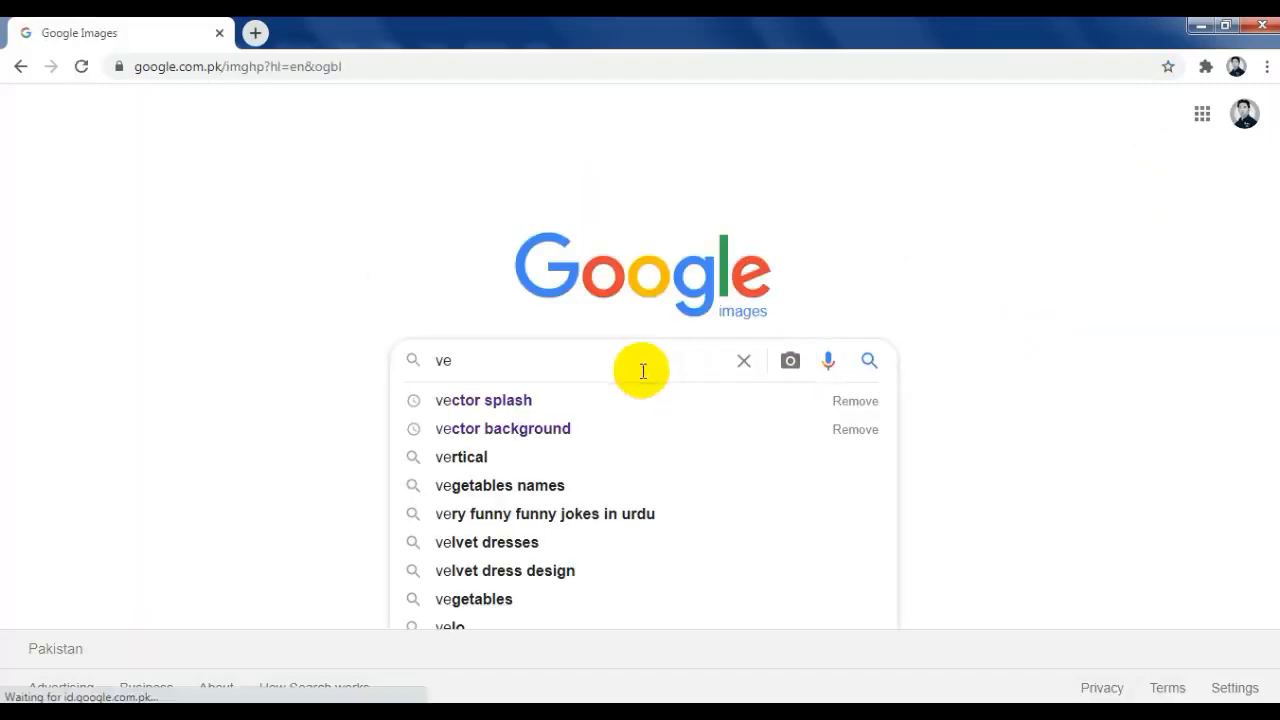
pyautogui.write('tor t')
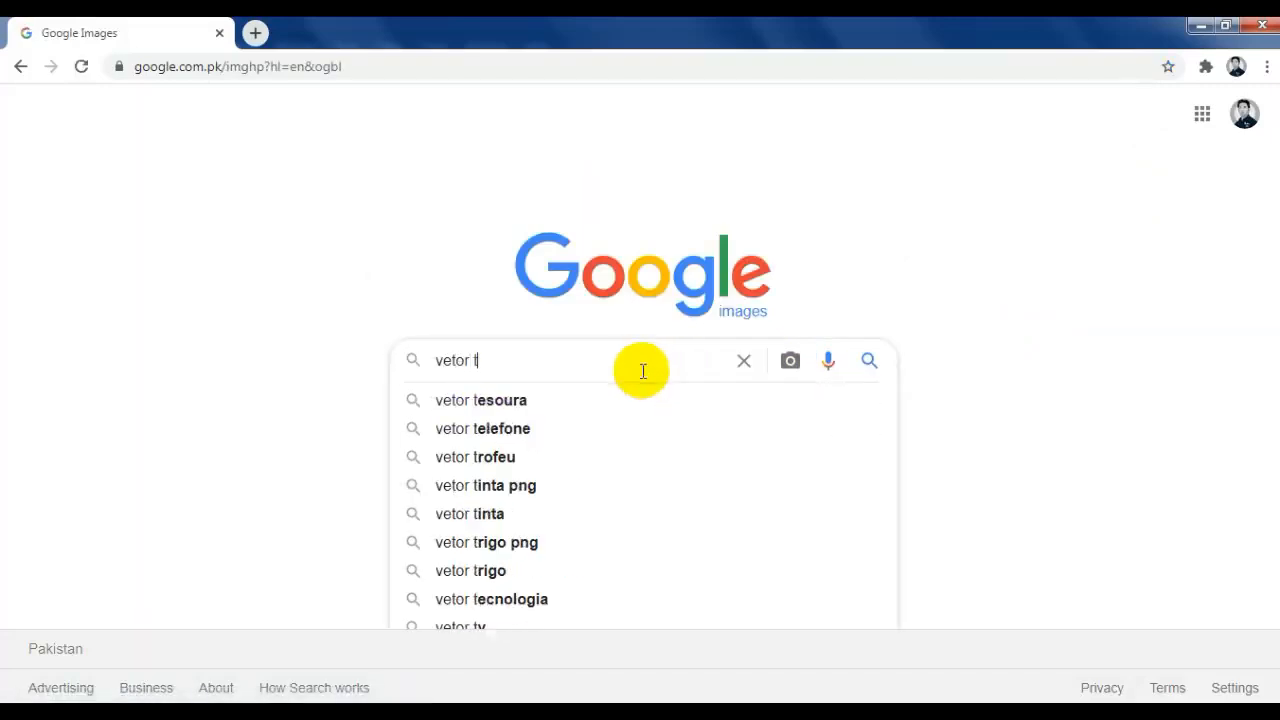
pyautogui.write('ree black')
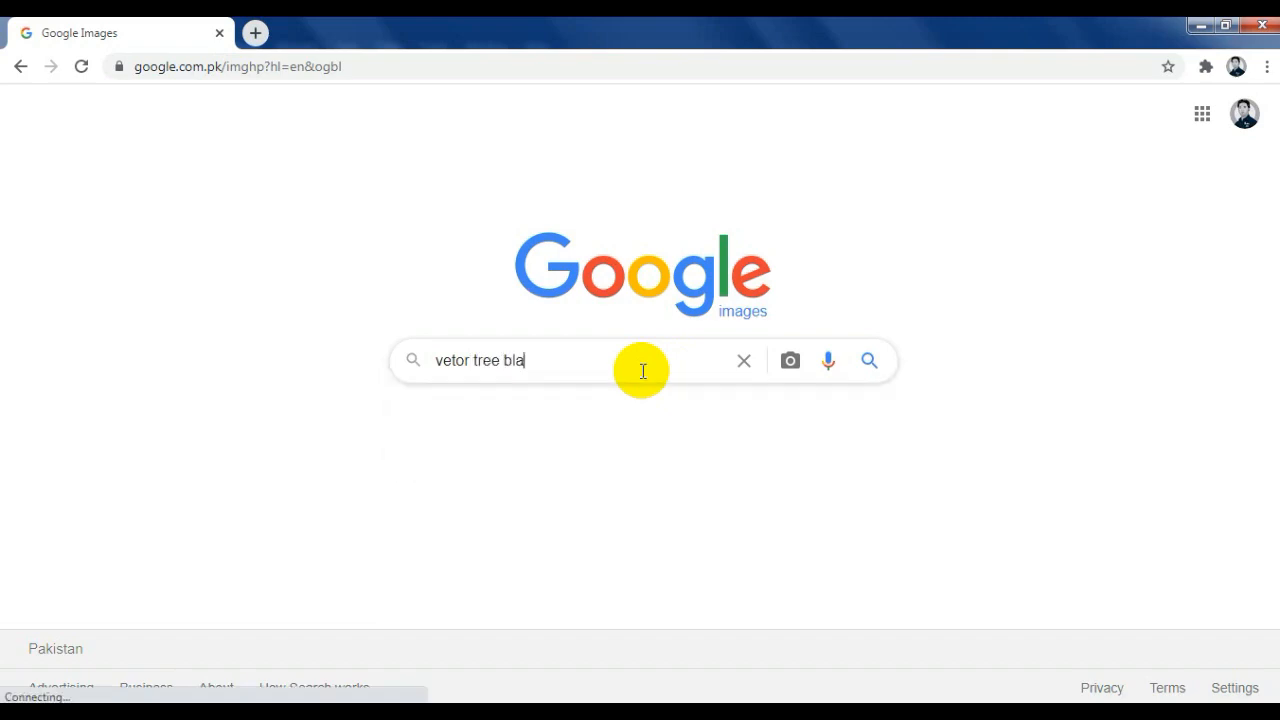
pyautogui.press('Return')
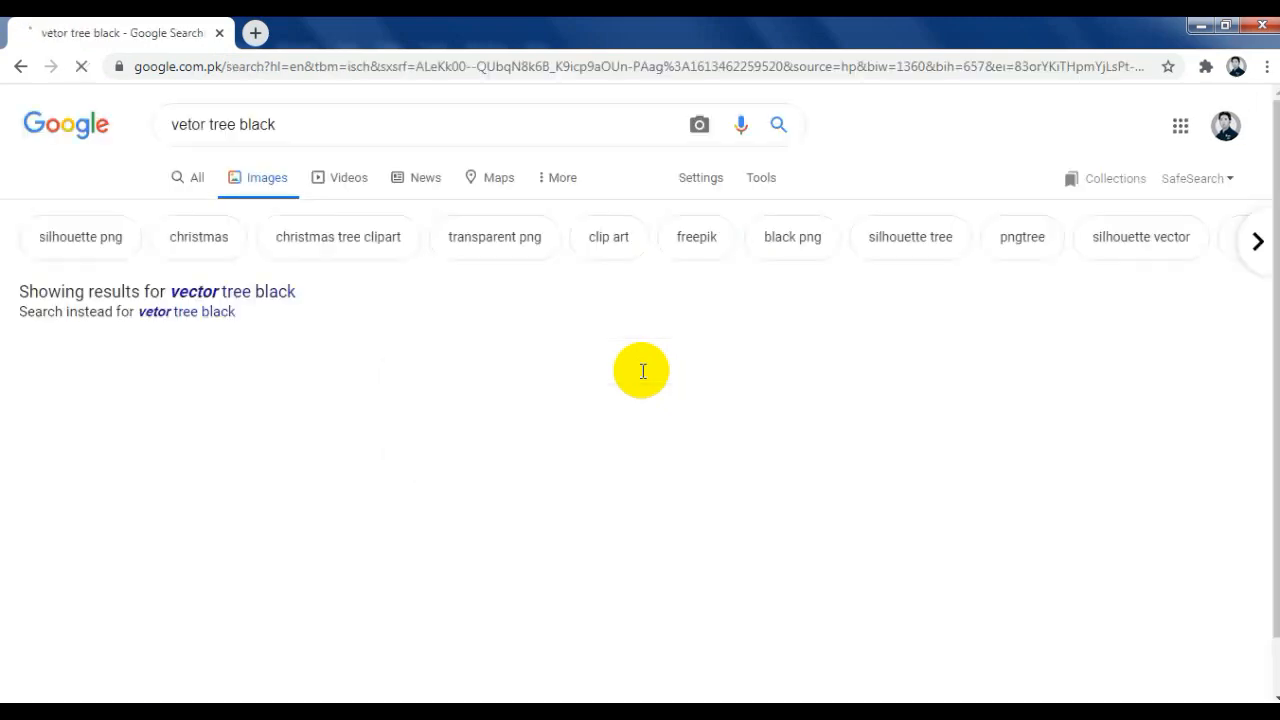
pyautogui.click(214, 286)
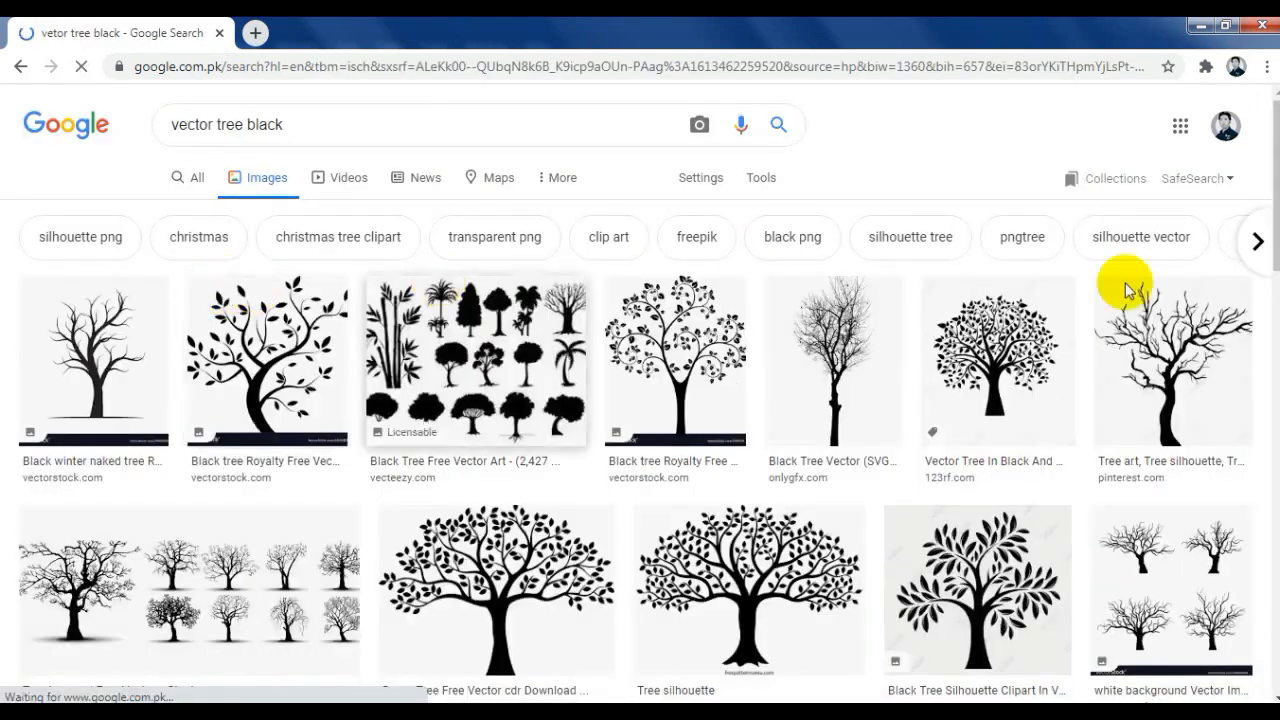
# Step: Look through the black vector tree results and preview the Vecteezy tree silhouette to judge its suitability
pyautogui.scroll(-1, 1080, 287)
pyautogui.scroll(-2, 1080, 290)
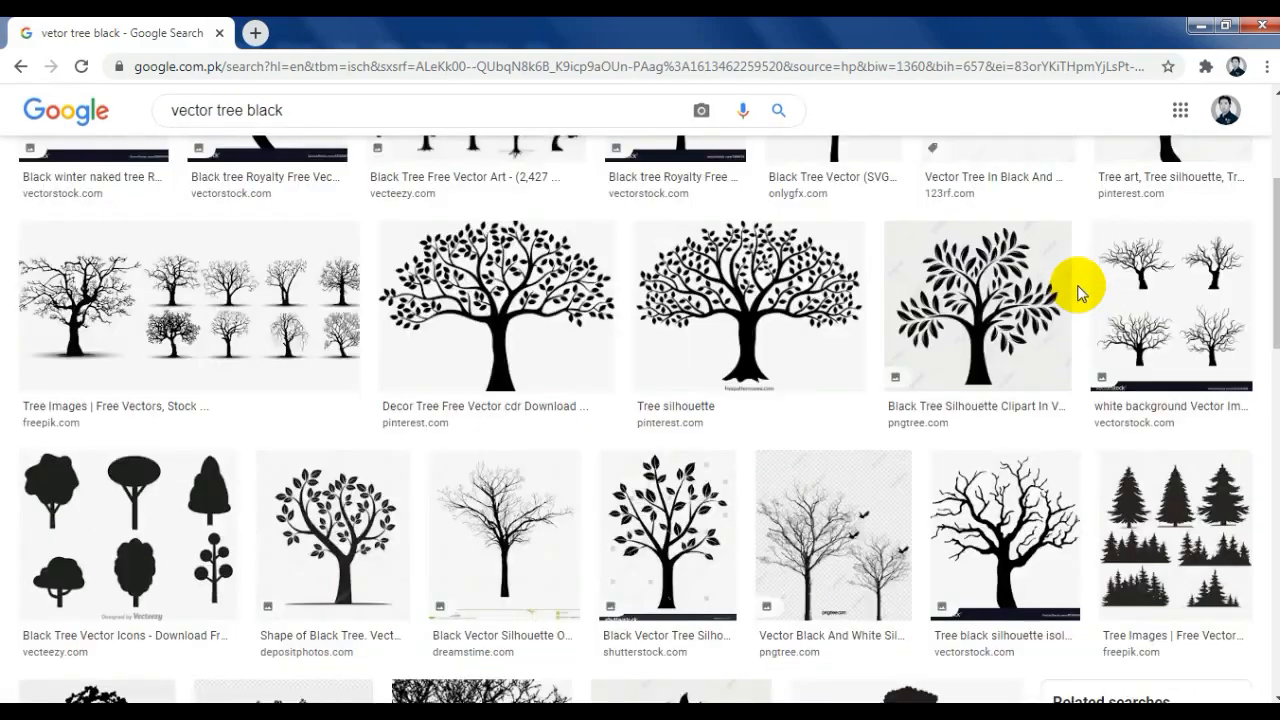
pyautogui.scroll(-3, 1080, 290)
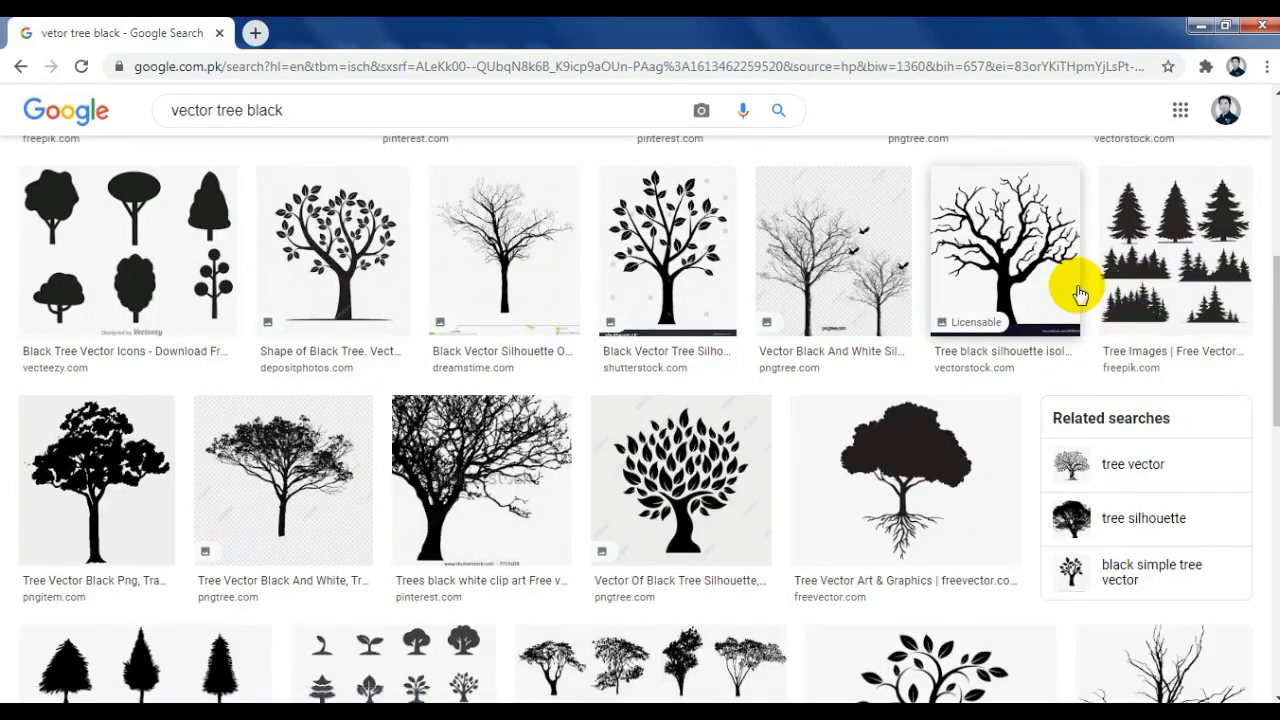
pyautogui.scroll(-4, 1078, 293)
pyautogui.scroll(-4, 1076, 290)
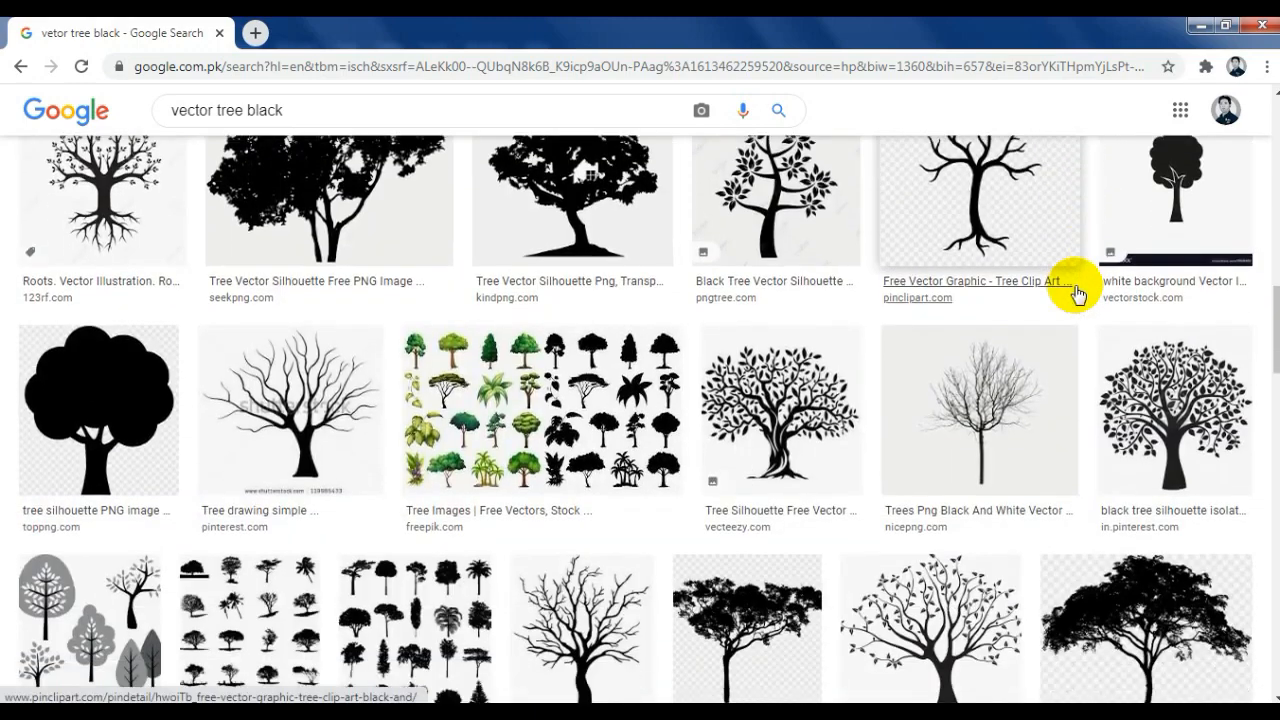
pyautogui.click(806, 398)
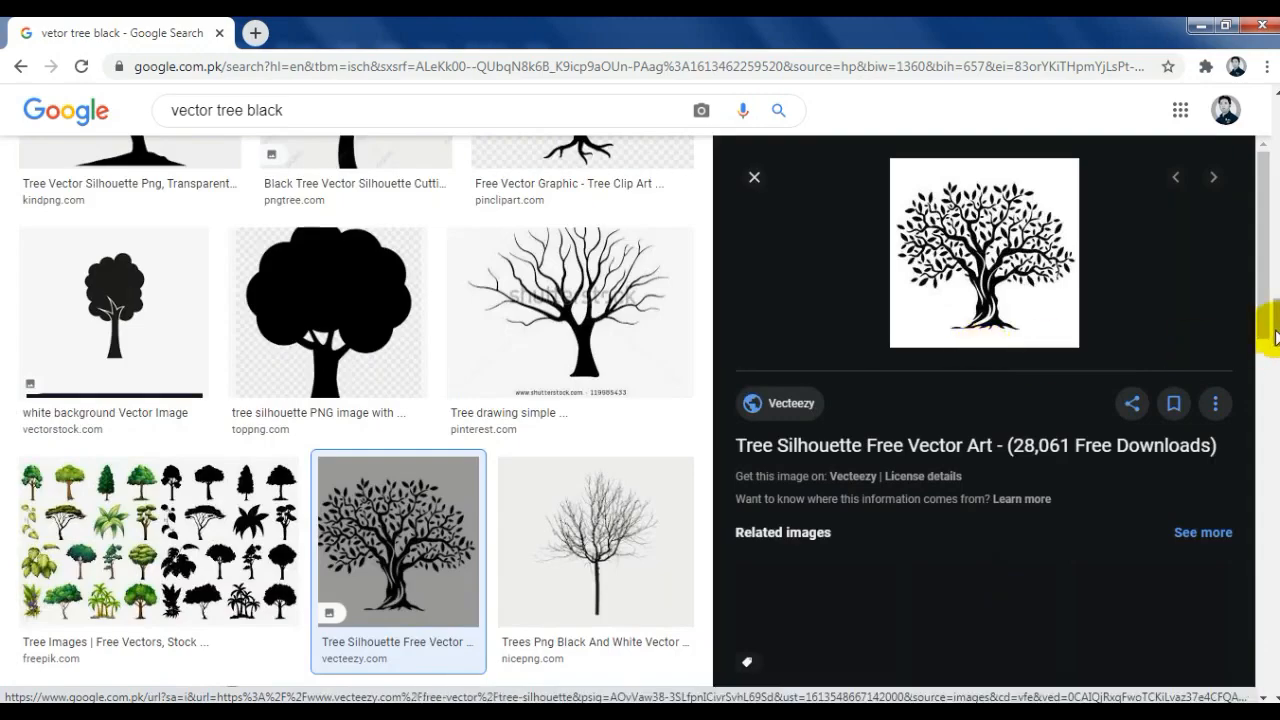
pyautogui.moveTo(1266, 335); pyautogui.dragTo(1262, 185)
pyautogui.scroll(10, 980, 160)
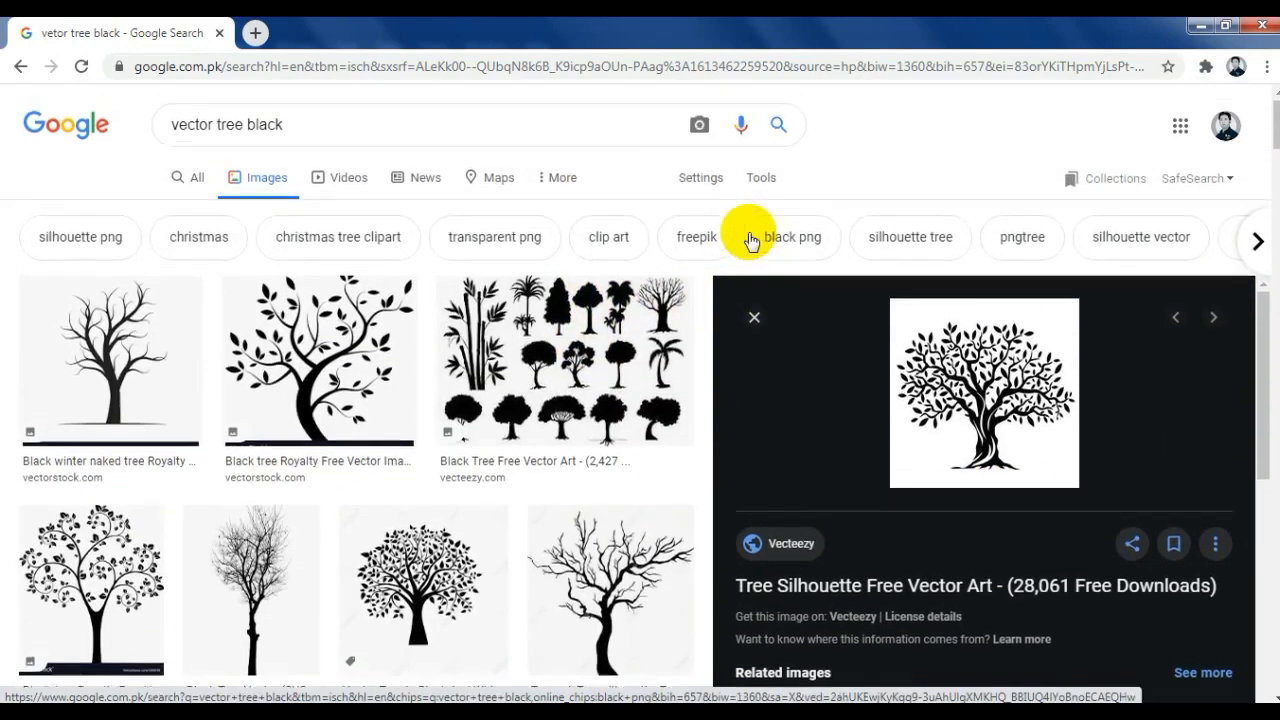
pyautogui.click(756, 177)
# Step: Limit the image results to large sizes and copy the full black tree with a rounded leafy crown
pyautogui.click(186, 214)
pyautogui.click(171, 276)
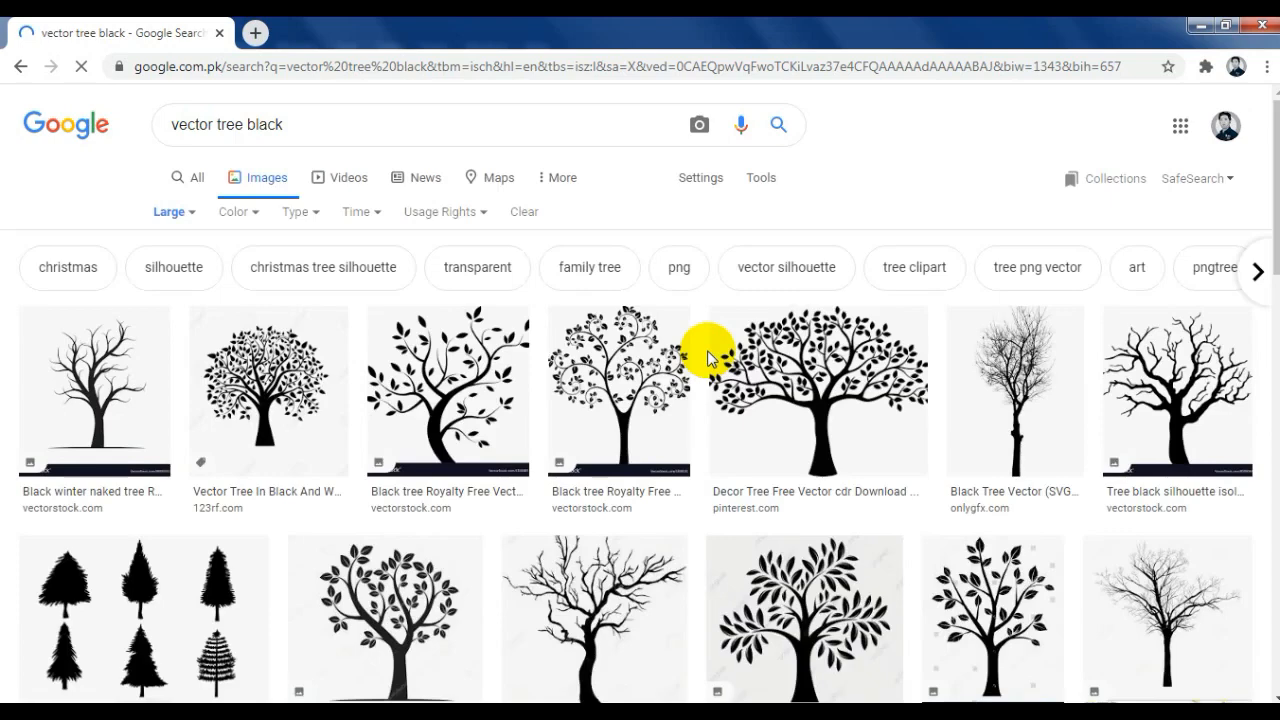
pyautogui.scroll(-1, 707, 357)
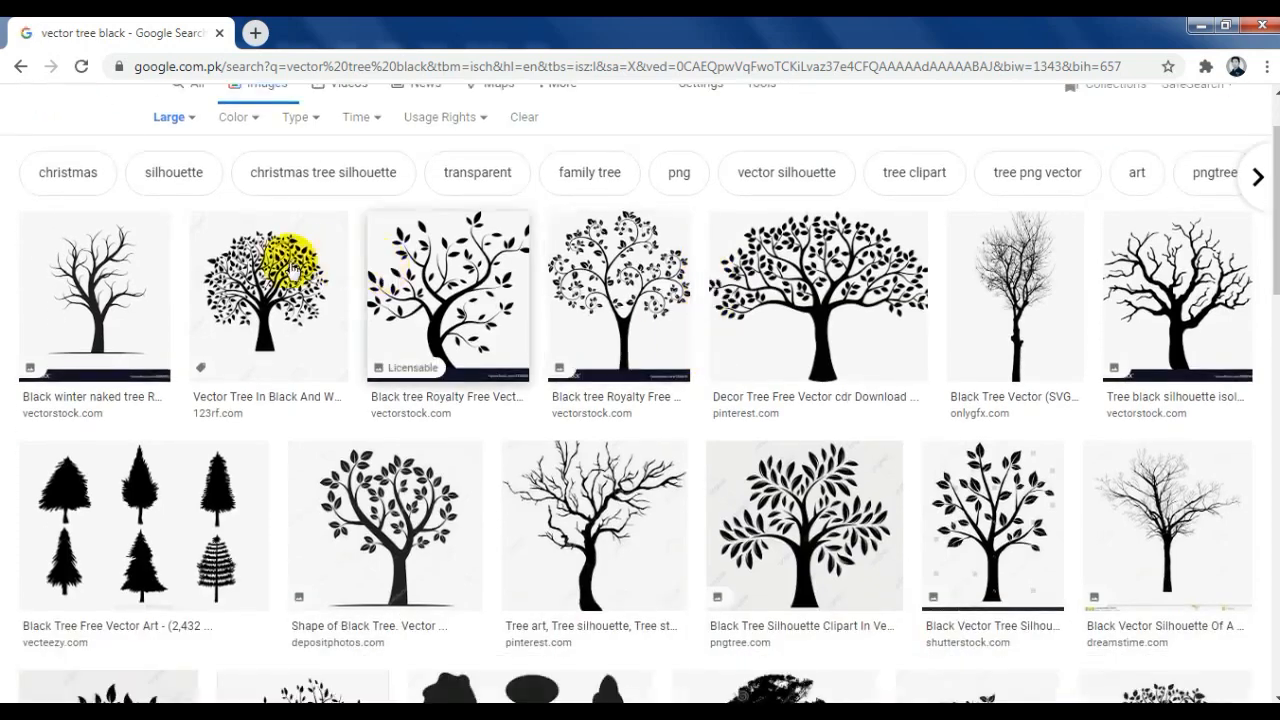
pyautogui.click(287, 263)
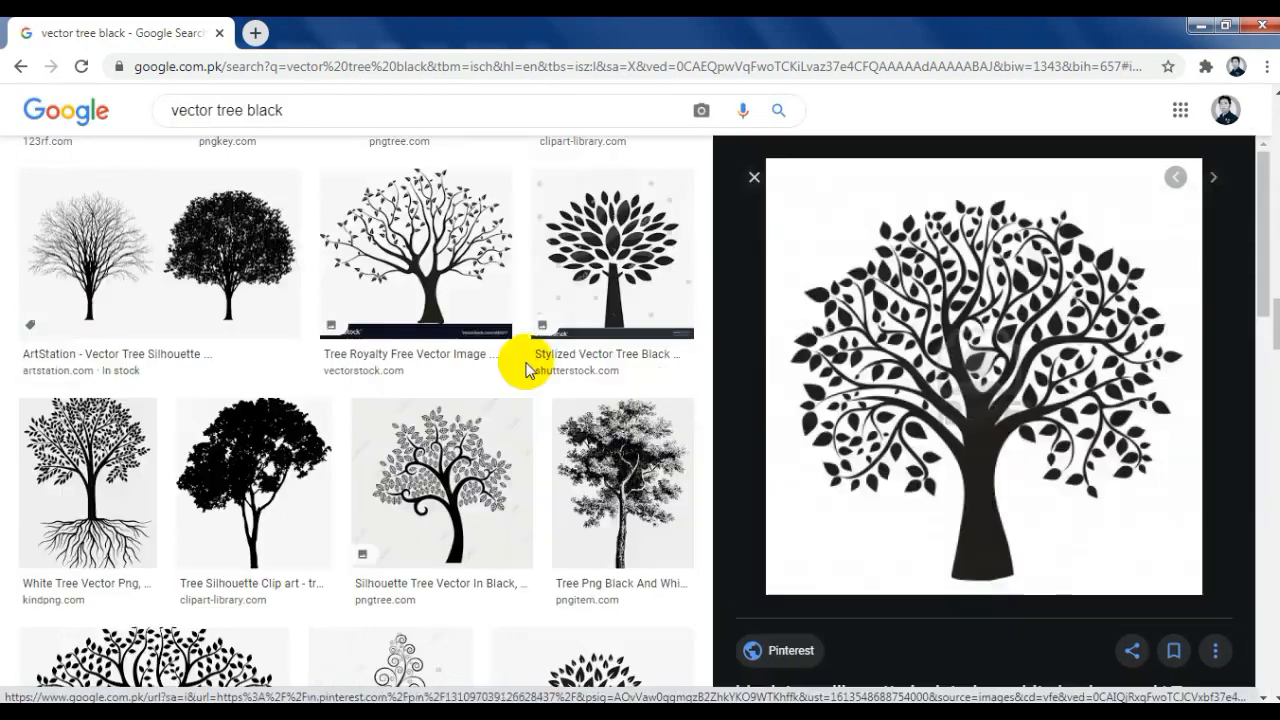
pyautogui.rightClick(998, 343)
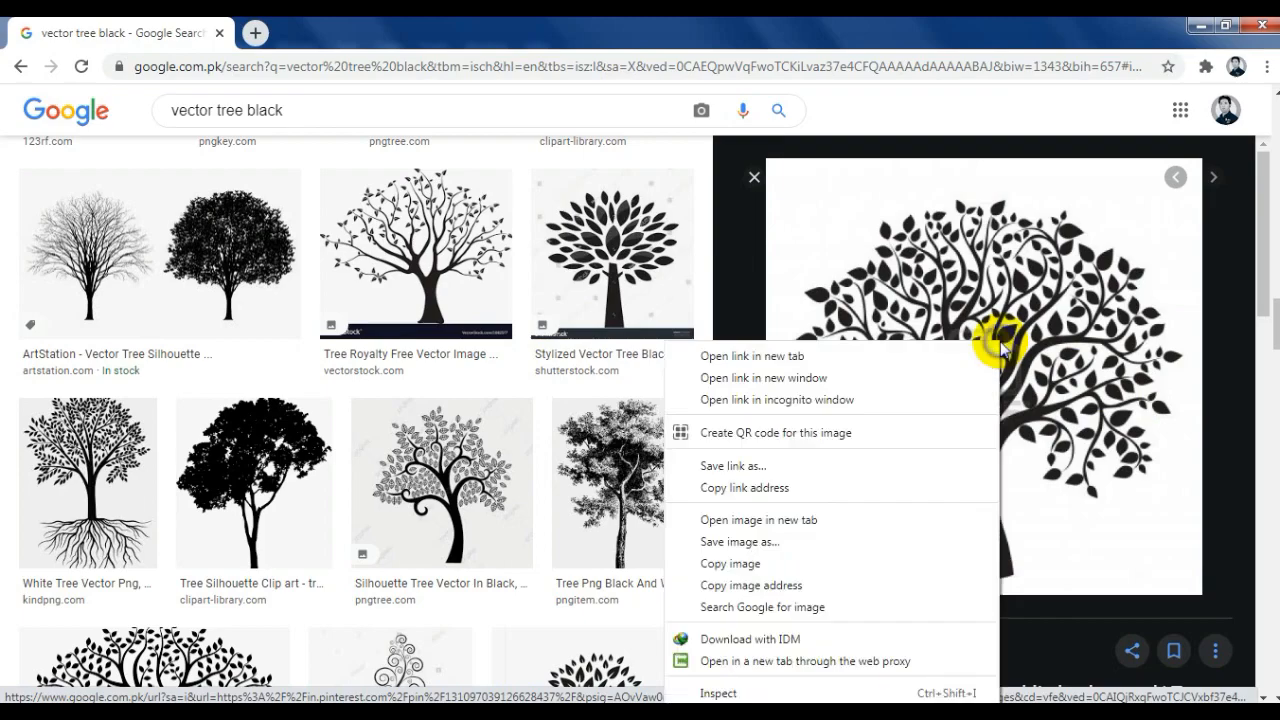
pyautogui.click(725, 562)
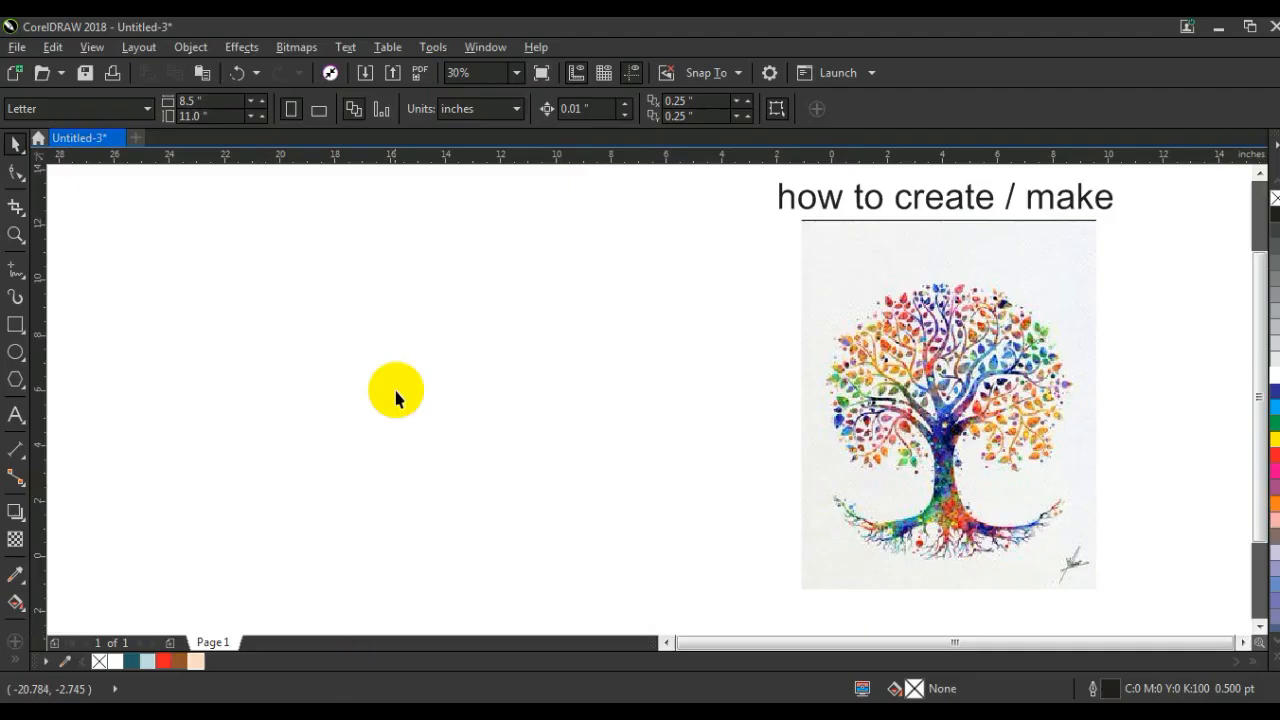
# Step: Switch to CorelDRAW, paste the copied black tree image and place it beside the coloured tree picture
pyautogui.rightClick(396, 366)
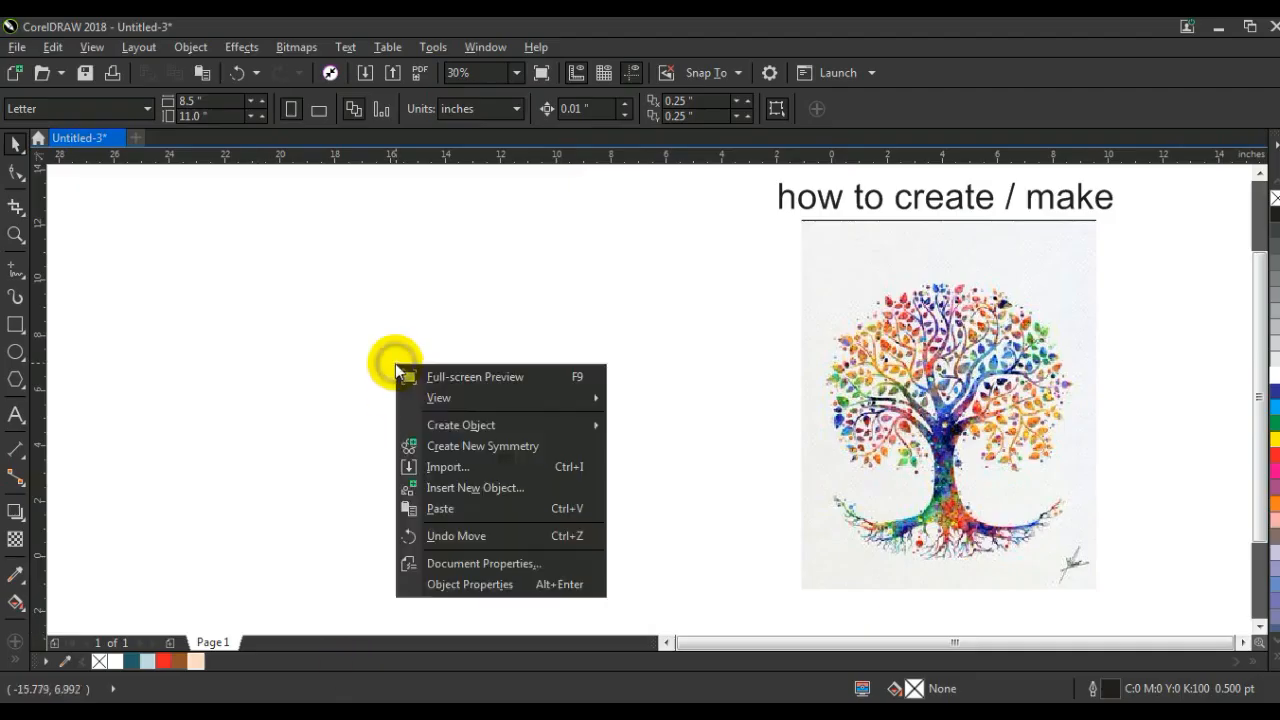
pyautogui.click(418, 508)
pyautogui.moveTo(986, 400); pyautogui.dragTo(510, 370)
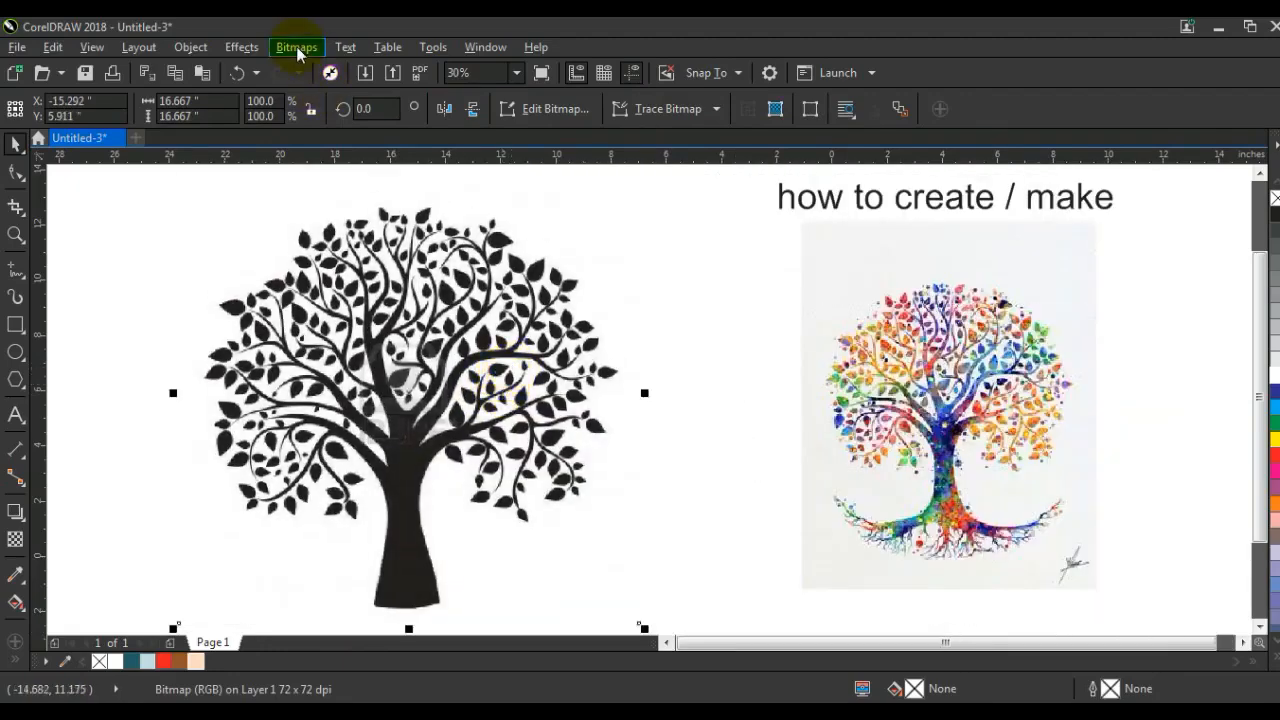
# Step: Apply a Gamma adjustment of 0.48 to the black tree bitmap
pyautogui.click(256, 48)
pyautogui.moveTo(272, 76)
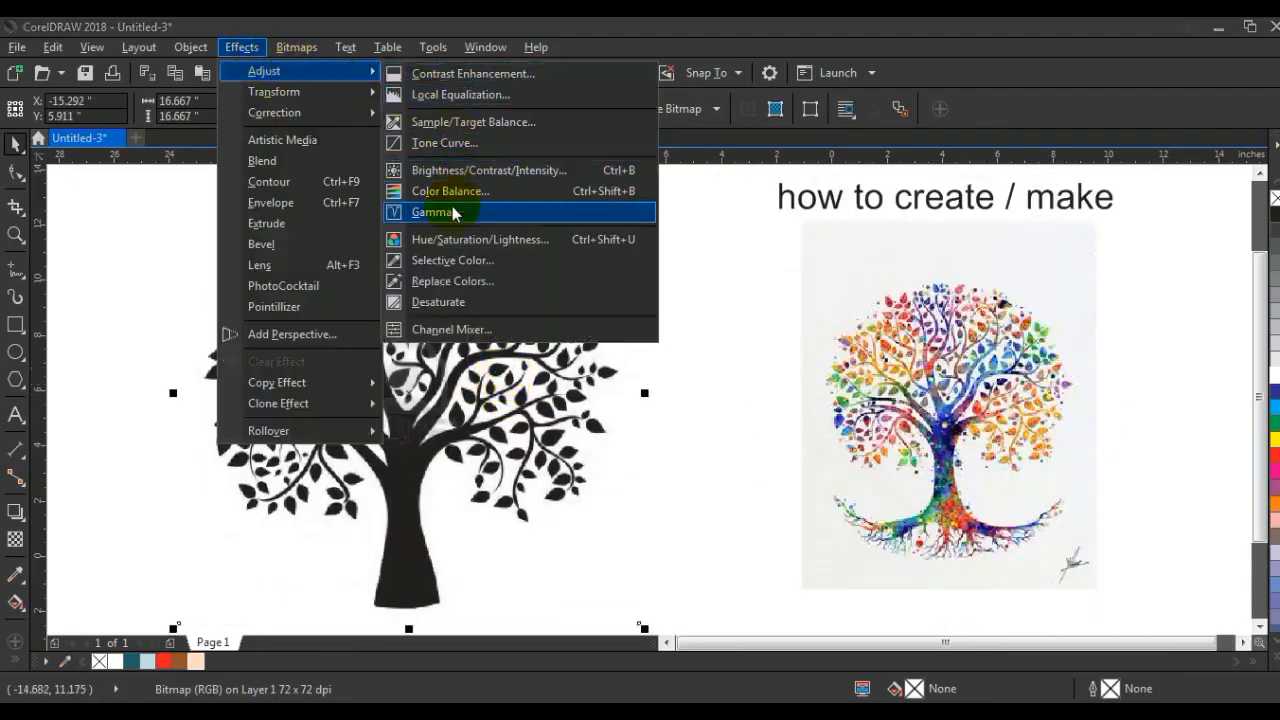
pyautogui.click(455, 210)
pyautogui.moveTo(550, 302); pyautogui.dragTo(754, 286)
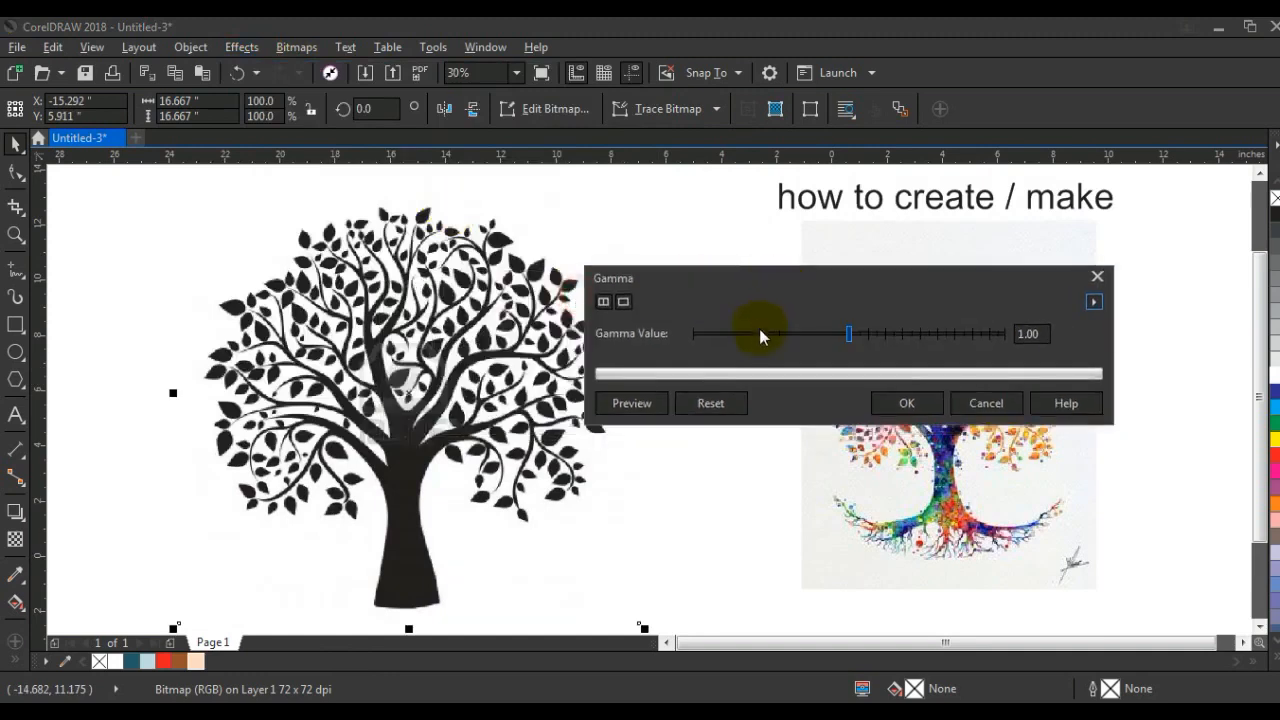
pyautogui.click(648, 404)
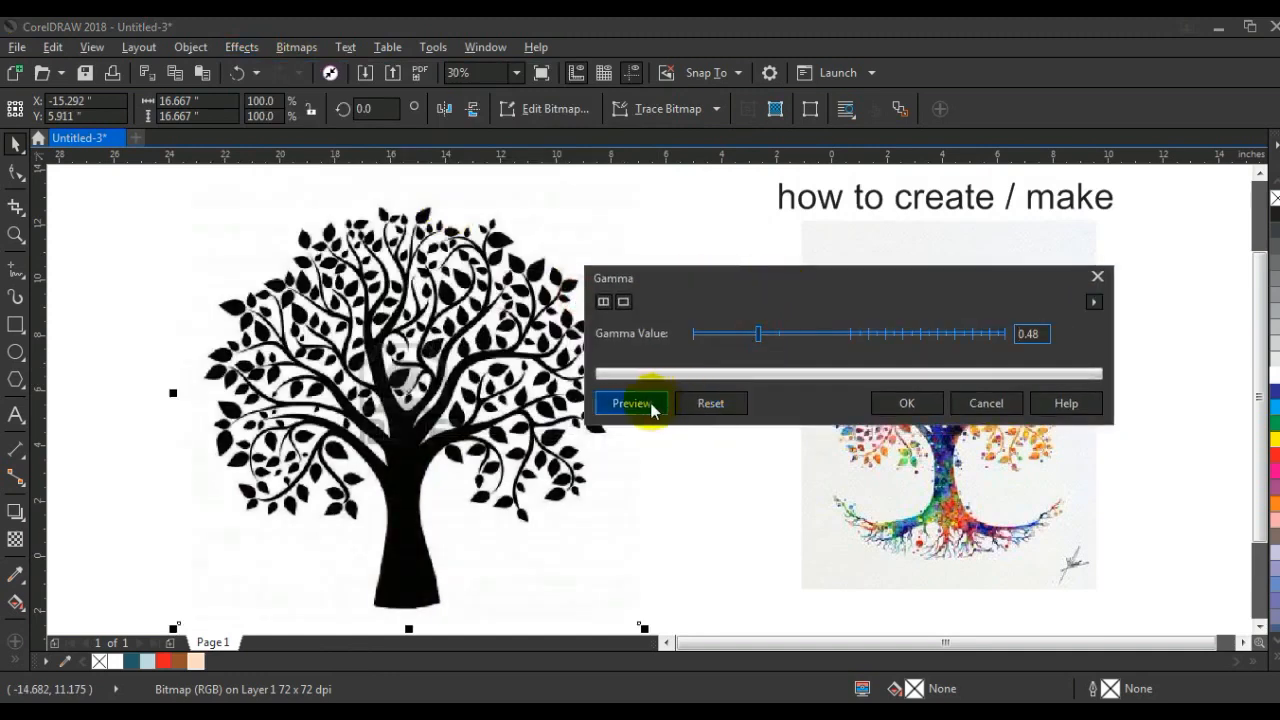
pyautogui.click(890, 404)
# Step: Increase the black tree bitmap's brightness with the Brightness/Contrast/Intensity adjustment
pyautogui.click(240, 48)
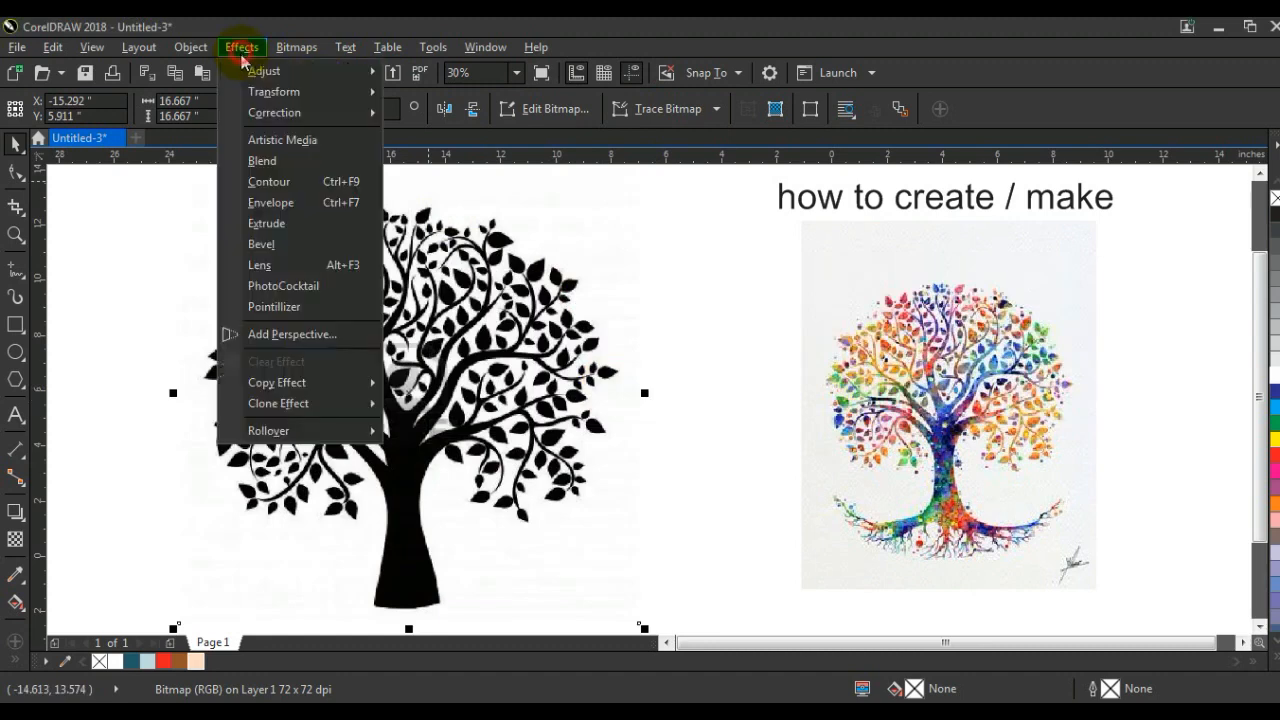
pyautogui.moveTo(279, 75)
pyautogui.click(479, 170)
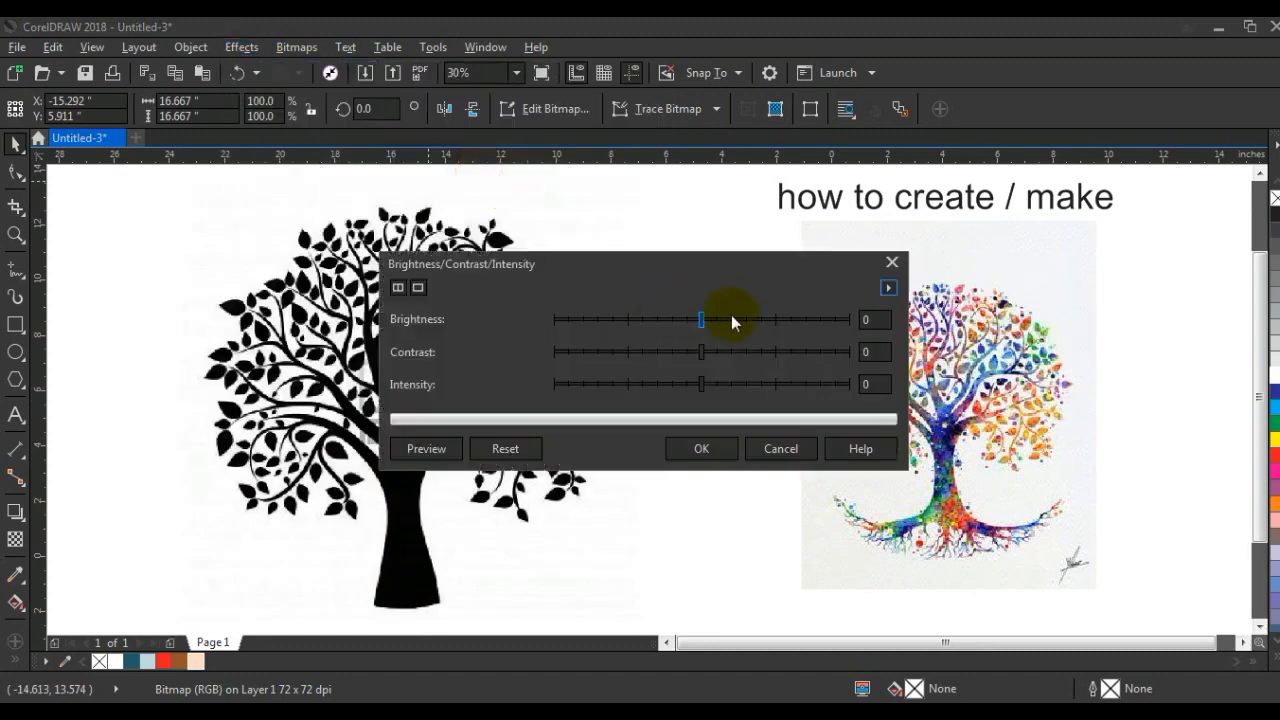
pyautogui.moveTo(745, 332); pyautogui.dragTo(741, 322)
pyautogui.click(699, 446)
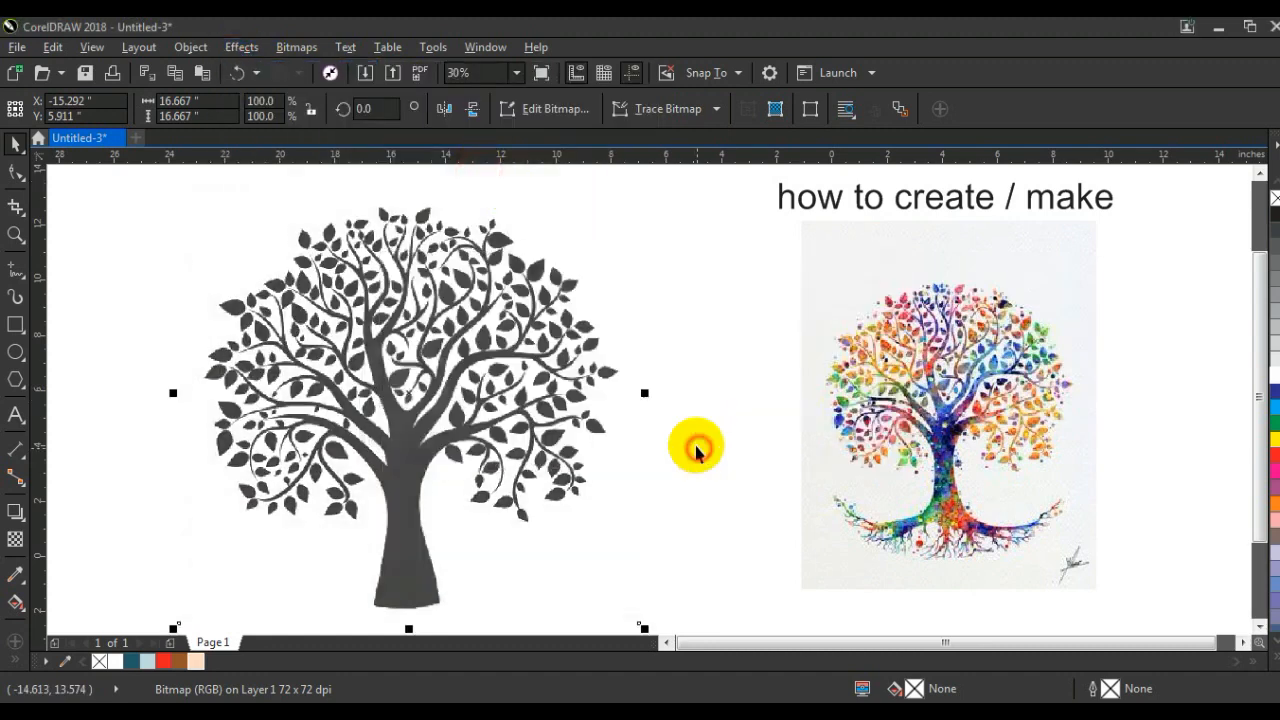
# Step: Convert the tree bitmap to 1-bit black and white using the Line Art conversion method
pyautogui.click(298, 47)
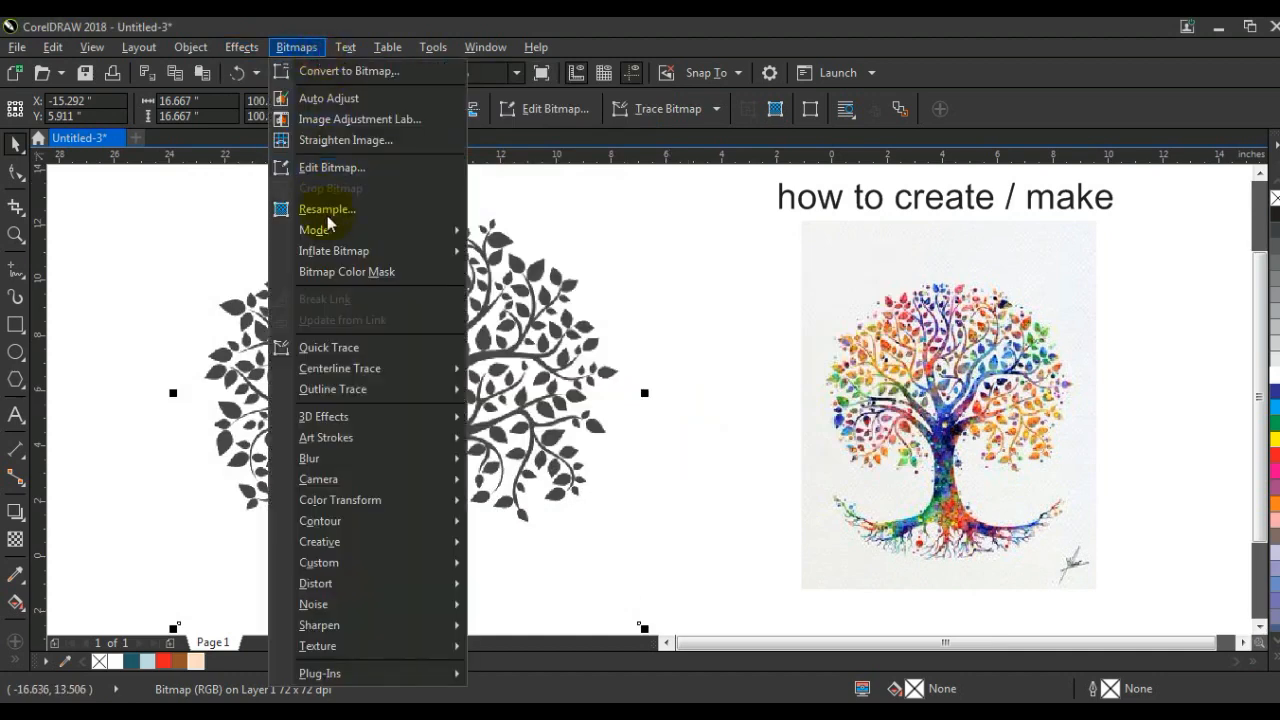
pyautogui.moveTo(336, 240)
pyautogui.click(496, 235)
pyautogui.click(700, 420)
pyautogui.click(657, 434)
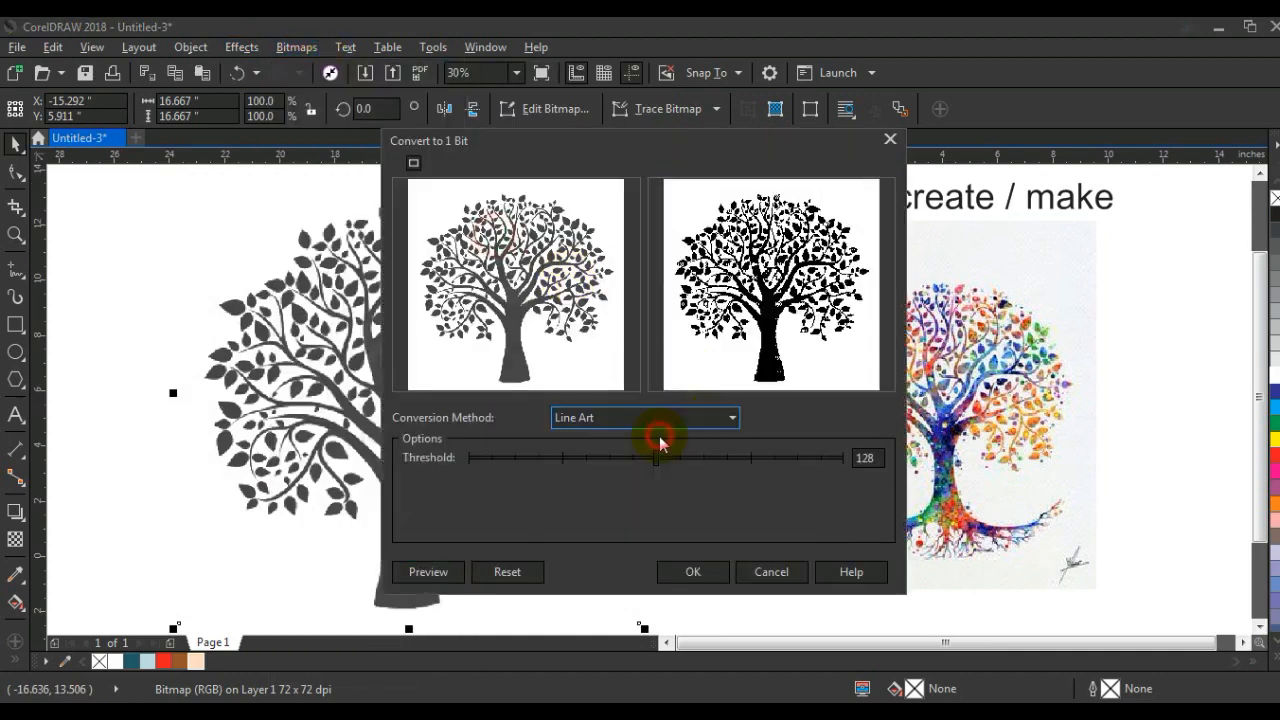
pyautogui.click(685, 574)
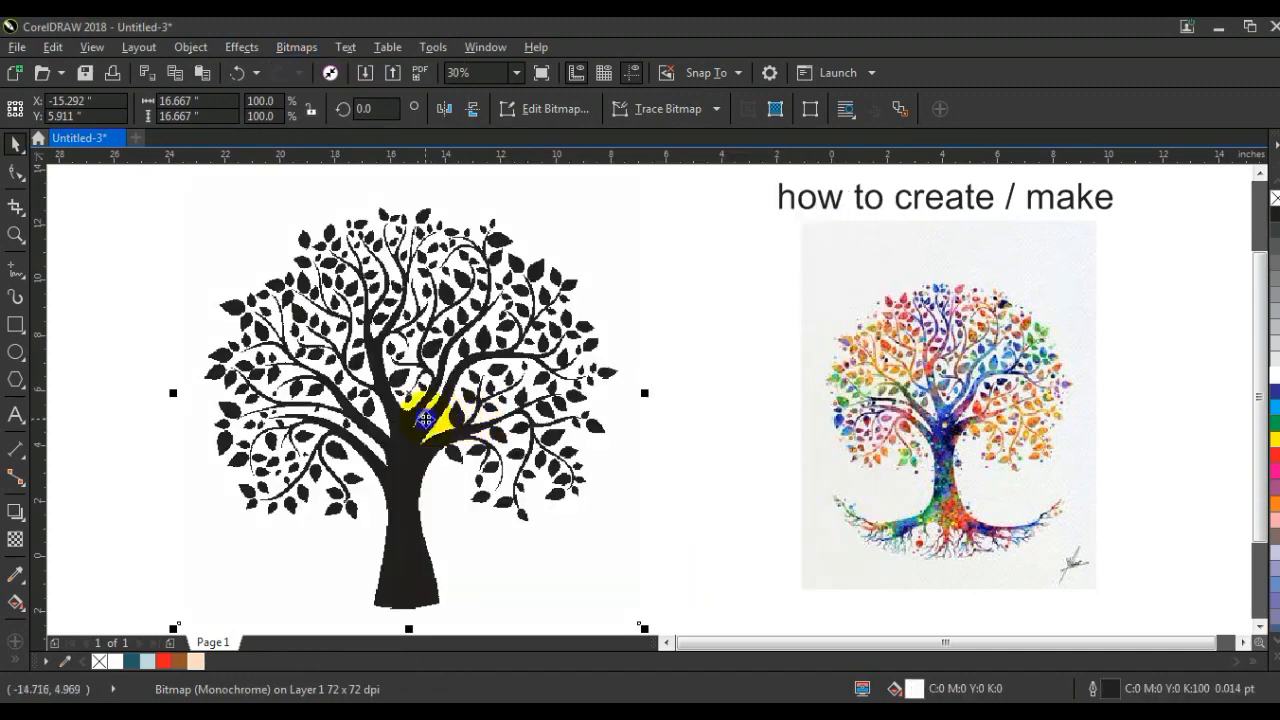
# Step: Outline-trace the tree bitmap as a Low Quality Image, allowing the bitmap to be reduced and raising the trace detail
pyautogui.rightClick(425, 420)
pyautogui.moveTo(475, 224)
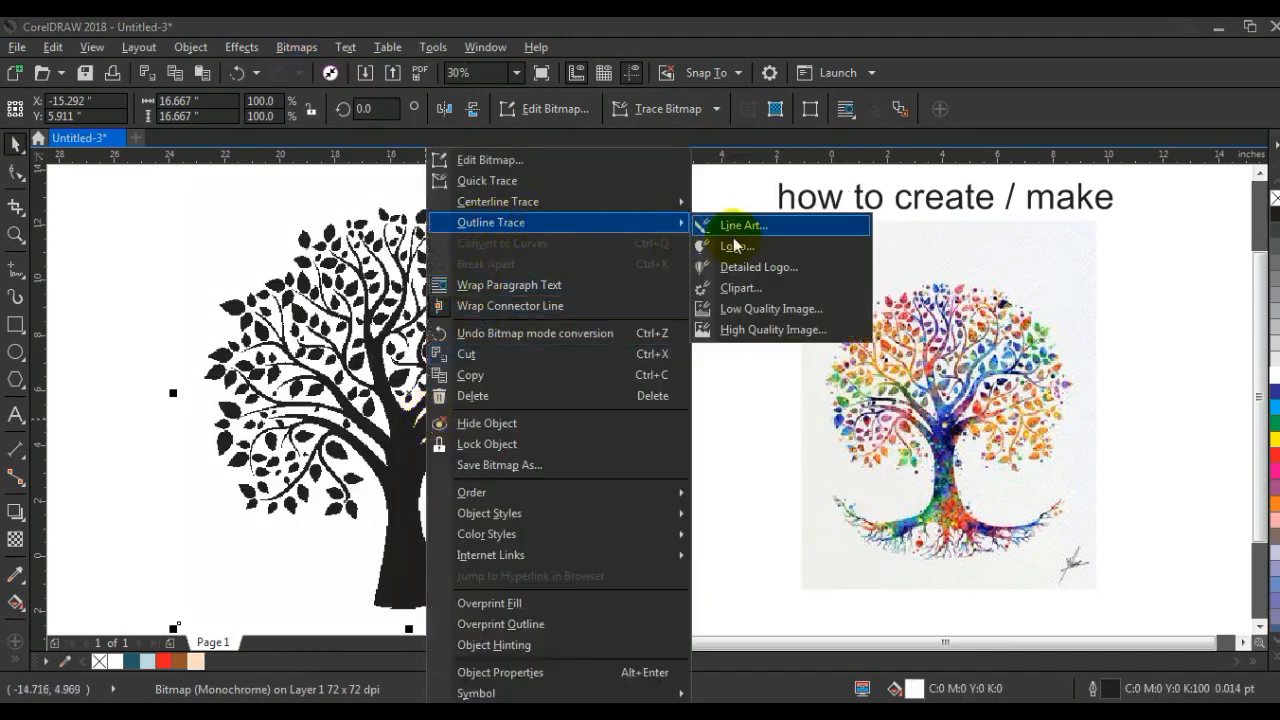
pyautogui.click(757, 310)
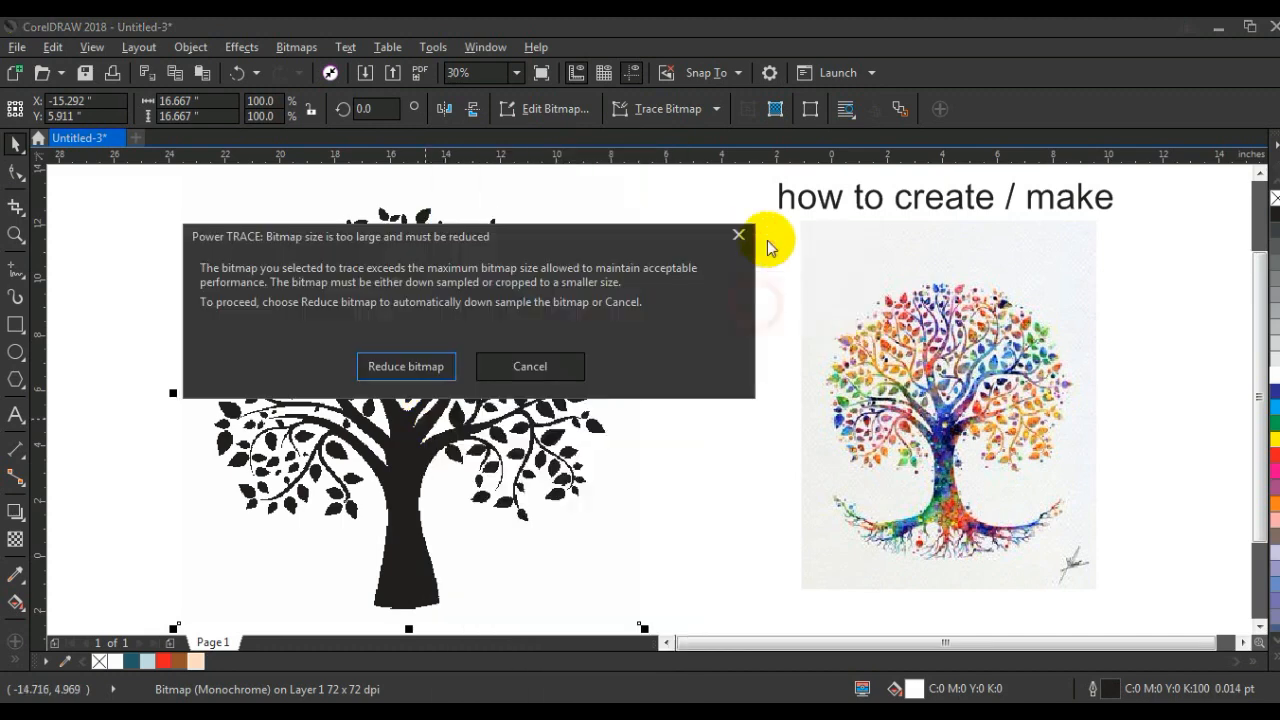
pyautogui.click(427, 366)
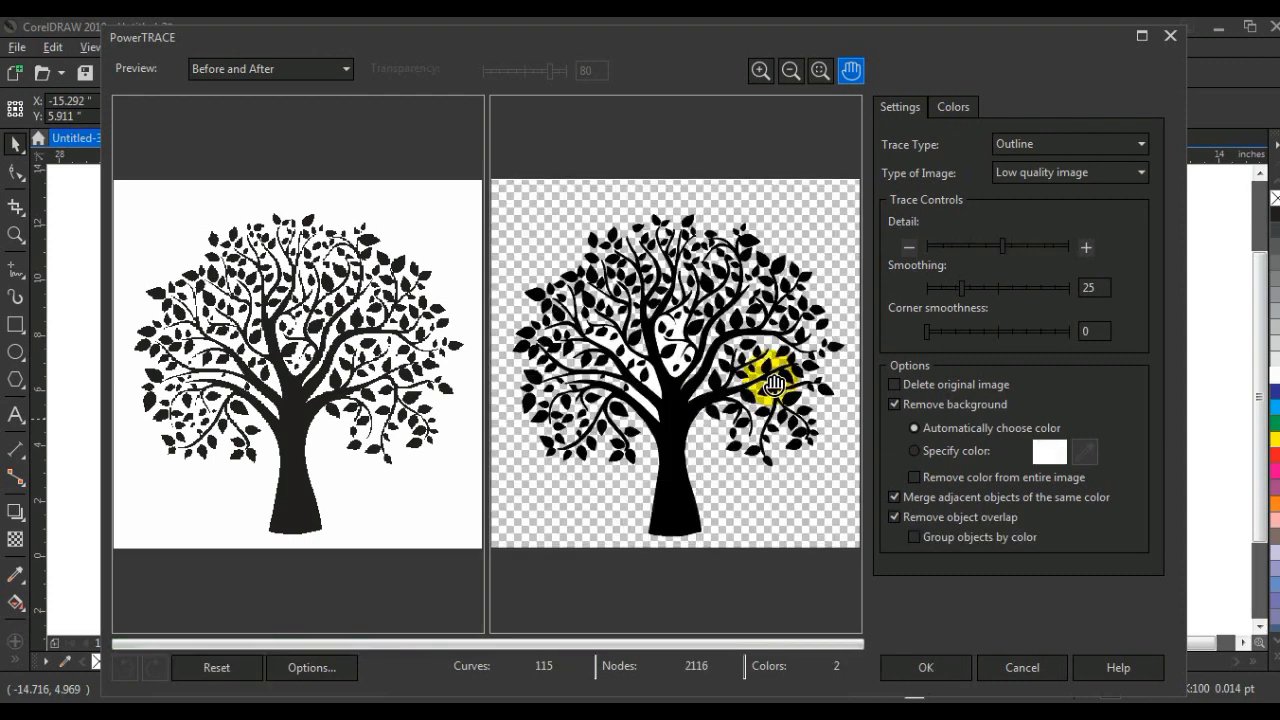
pyautogui.click(1055, 245)
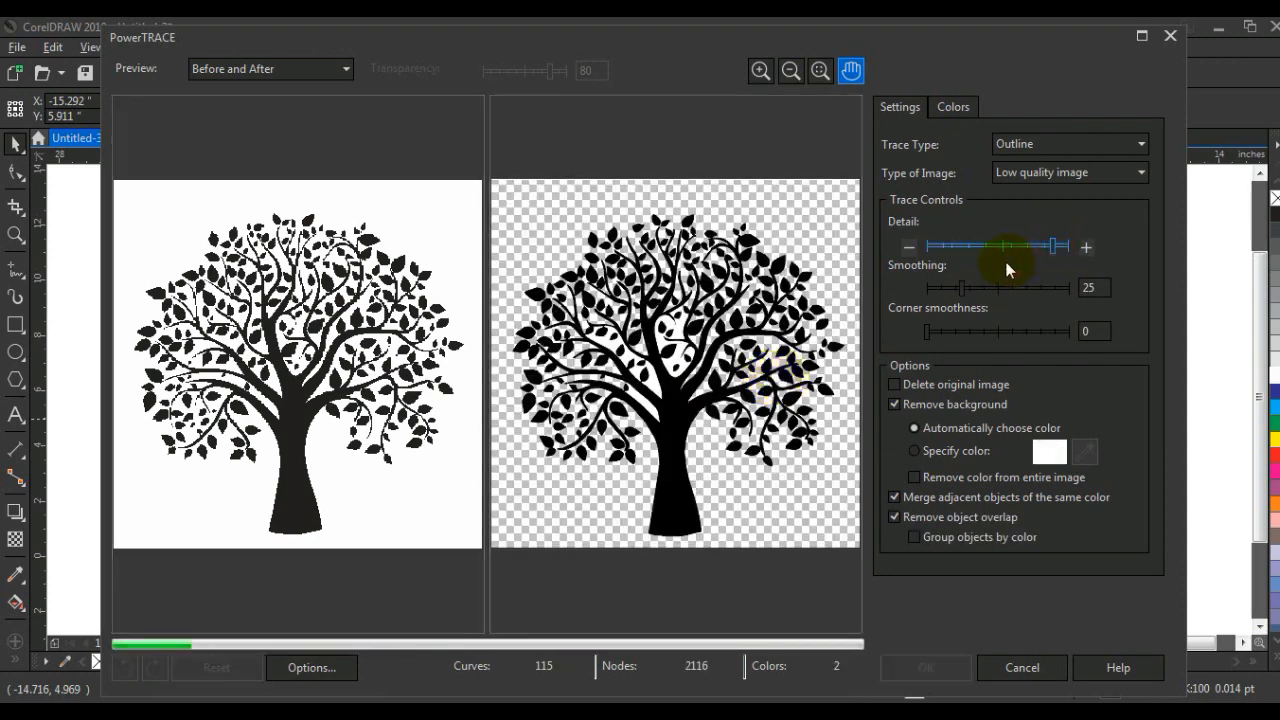
pyautogui.click(920, 670)
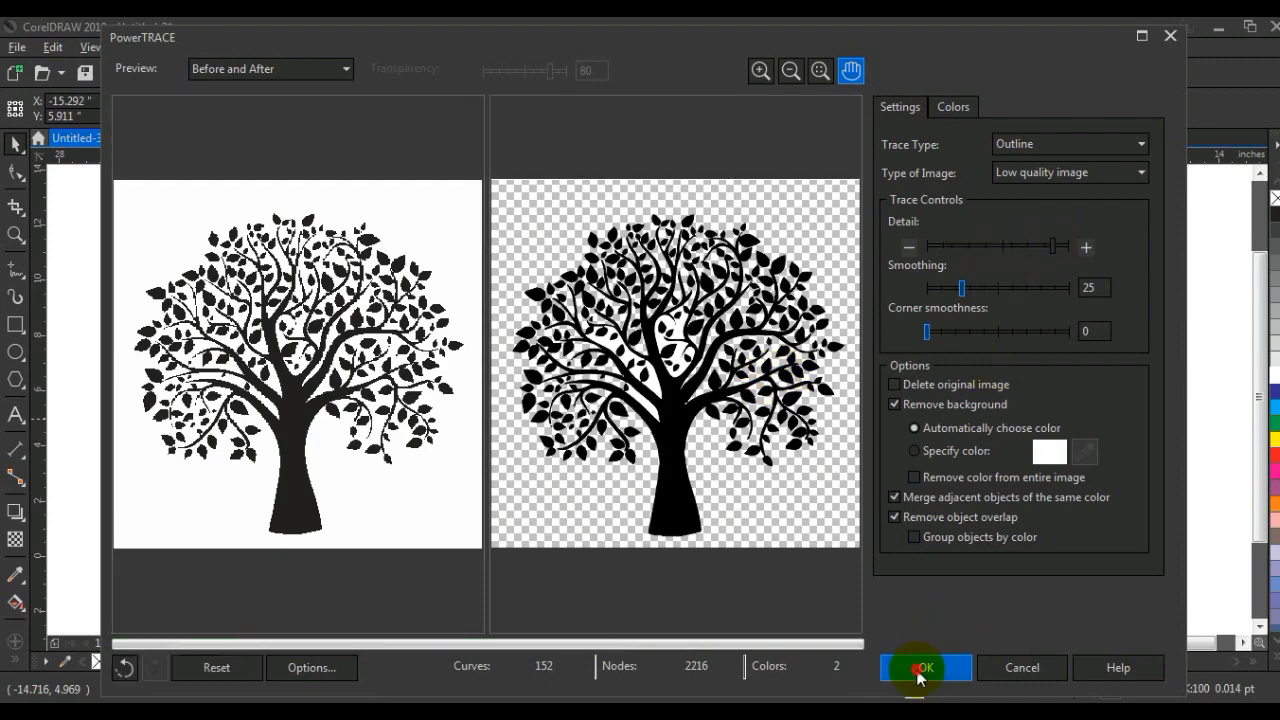
# Step: Delete the original tree bitmap, put the vector trace in its place and fill the trace with red
pyautogui.moveTo(407, 415)
pyautogui.mouseDown()
pyautogui.moveTo(212, 415)
pyautogui.moveTo(245, 425)
pyautogui.mouseUp()
pyautogui.click(495, 440)
pyautogui.press('Delete')
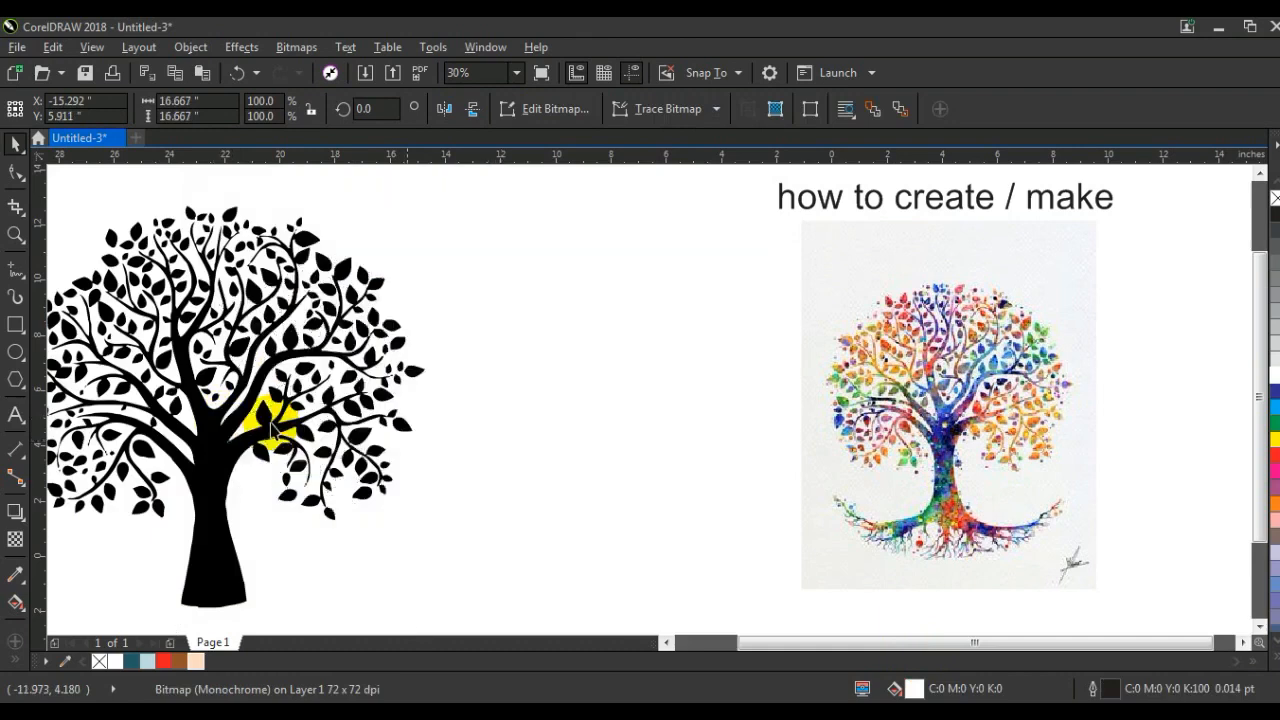
pyautogui.moveTo(309, 434)
pyautogui.mouseDown()
pyautogui.moveTo(398, 448)
pyautogui.moveTo(390, 425)
pyautogui.mouseUp()
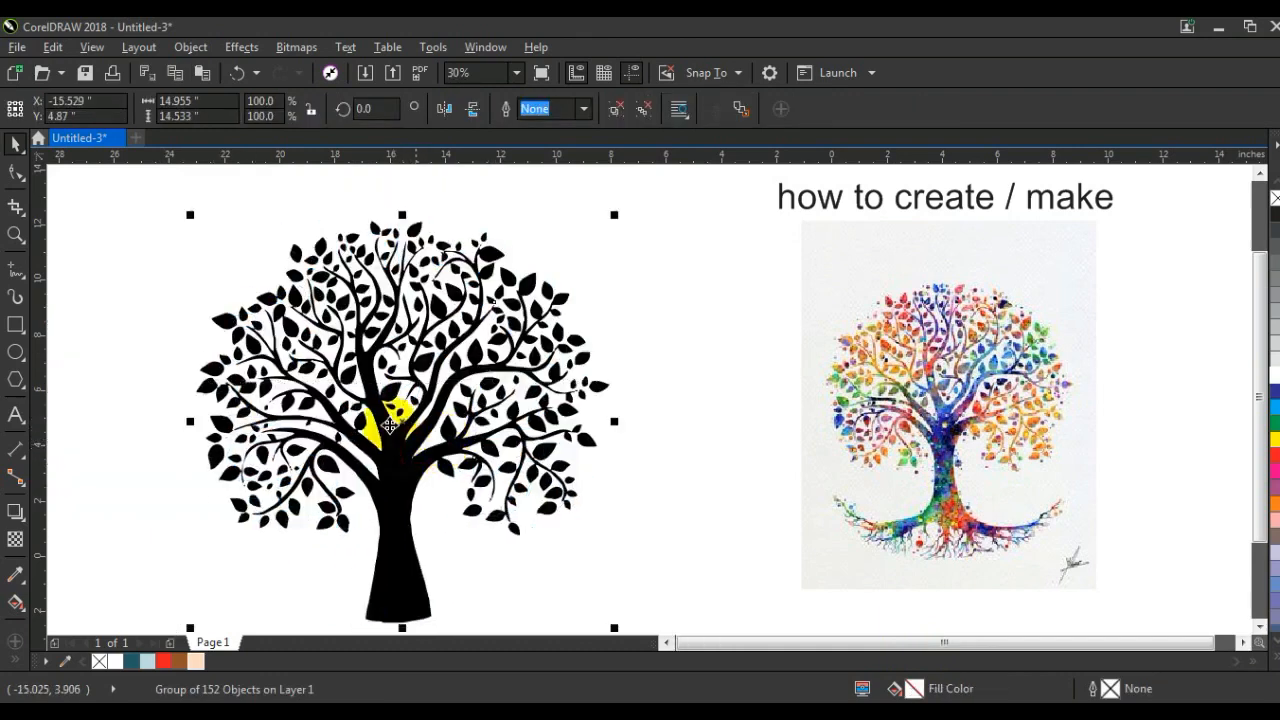
pyautogui.click(1275, 458)
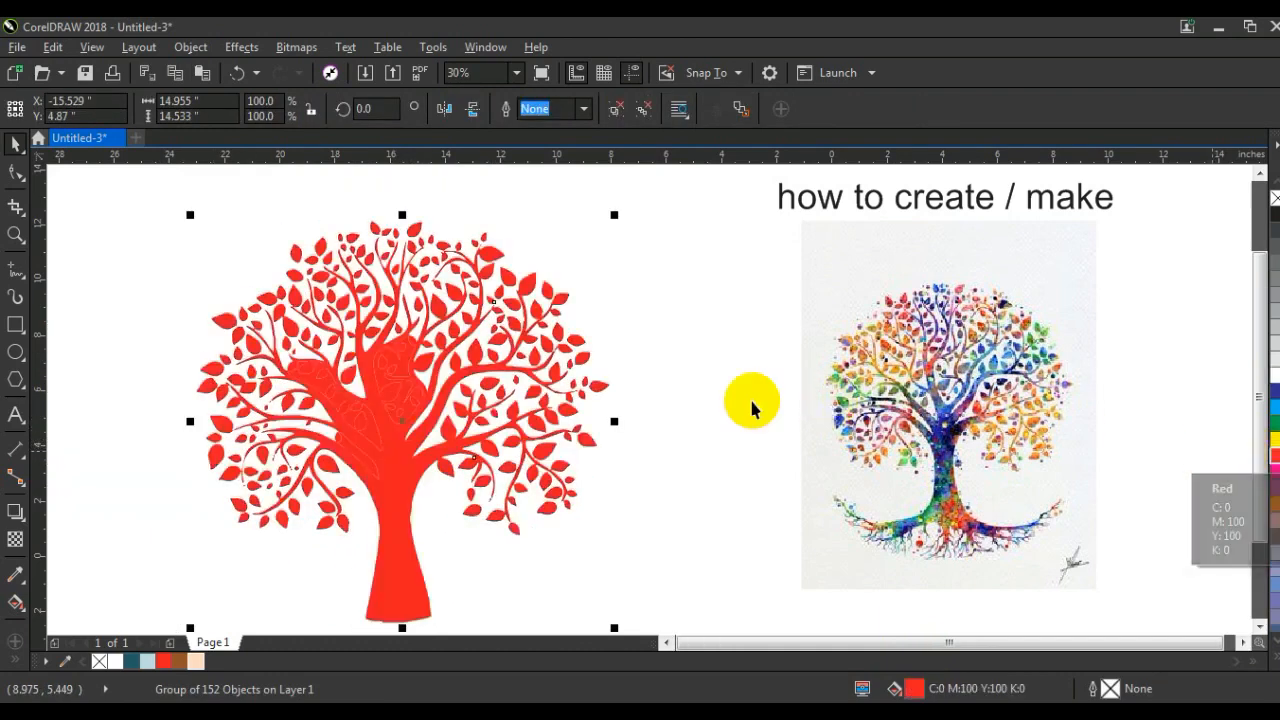
pyautogui.click(697, 287)
# Step: Ungroup the traced tree and delete the three filler shapes covering the gaps between the main branches
pyautogui.click(15, 235)
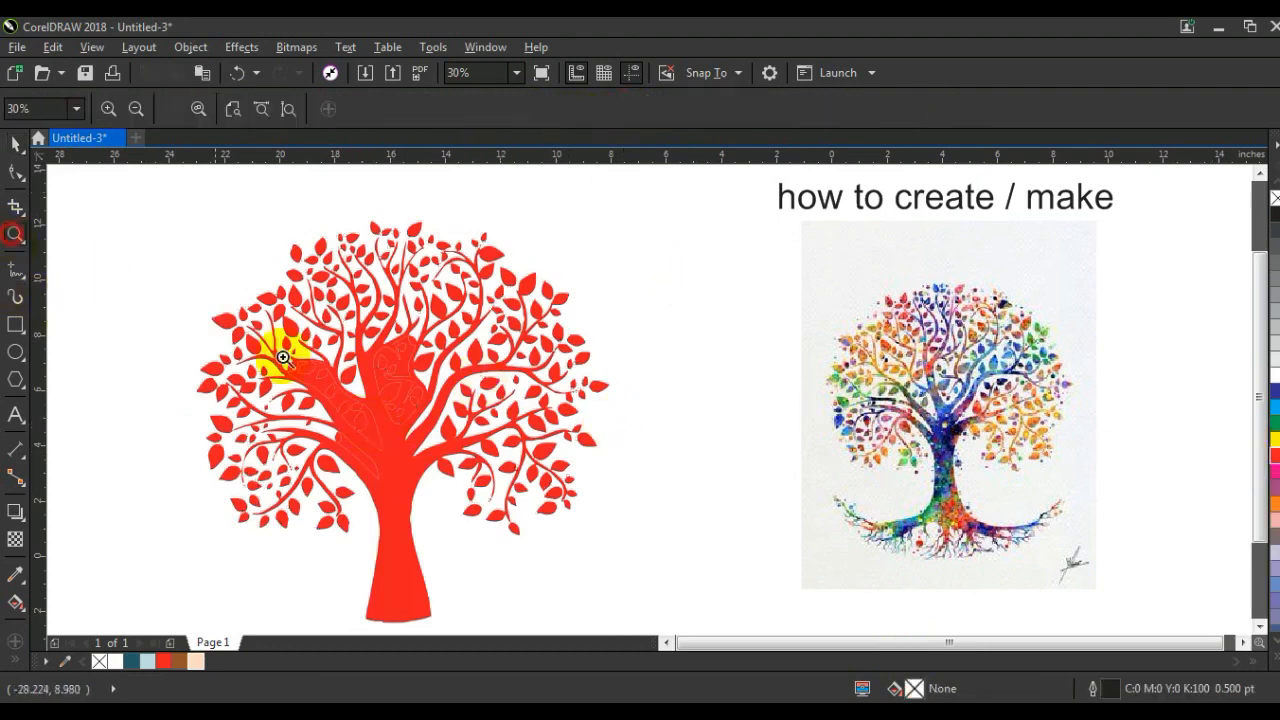
pyautogui.click(216, 284)
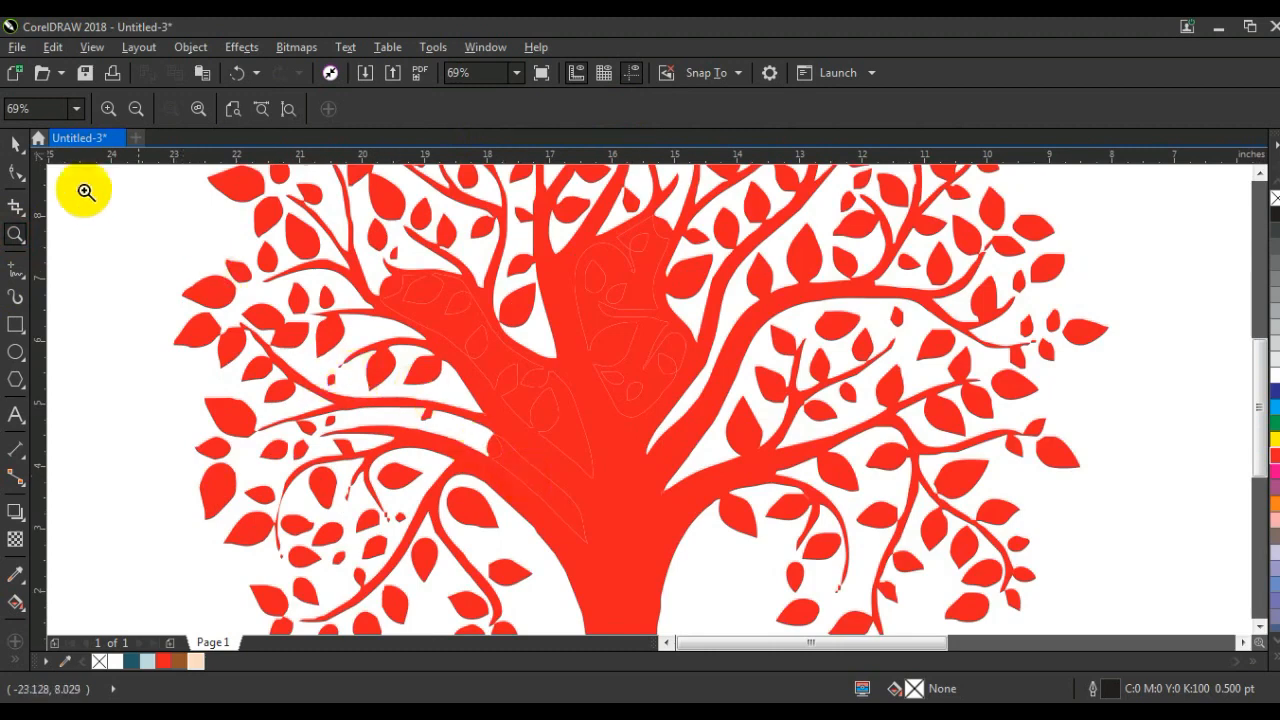
pyautogui.click(13, 145)
pyautogui.click(457, 322)
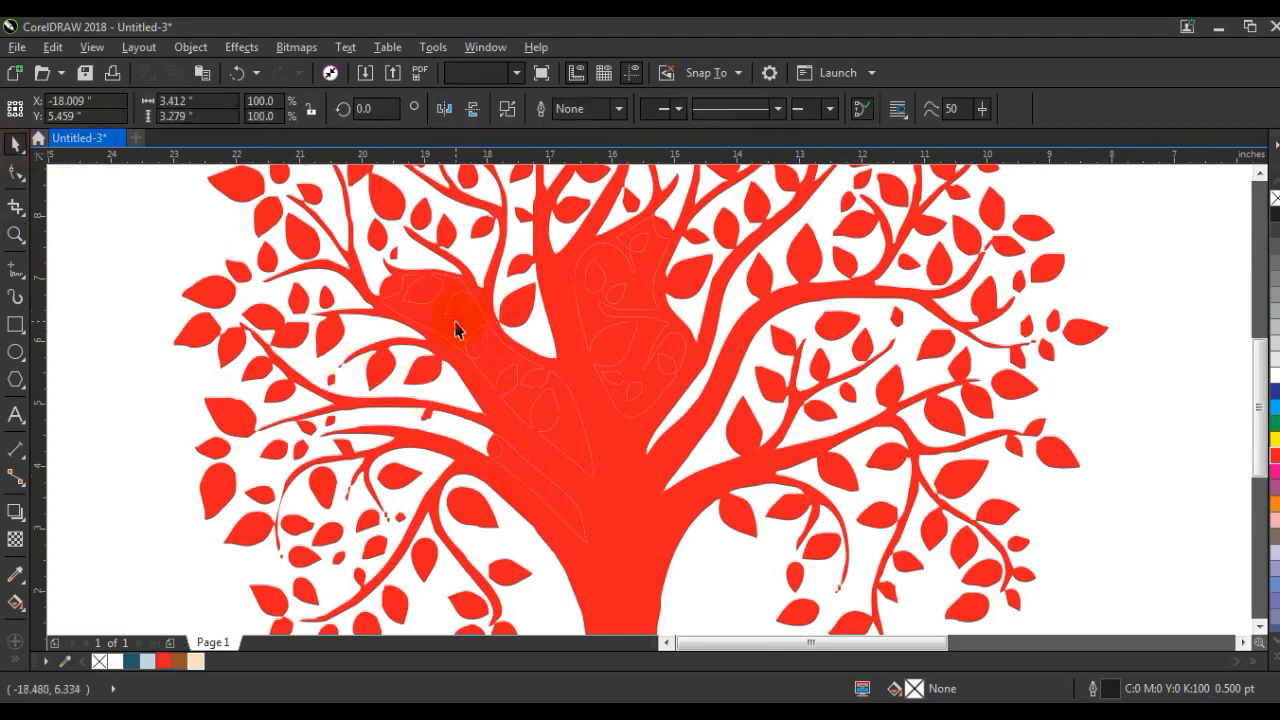
pyautogui.press('Delete')
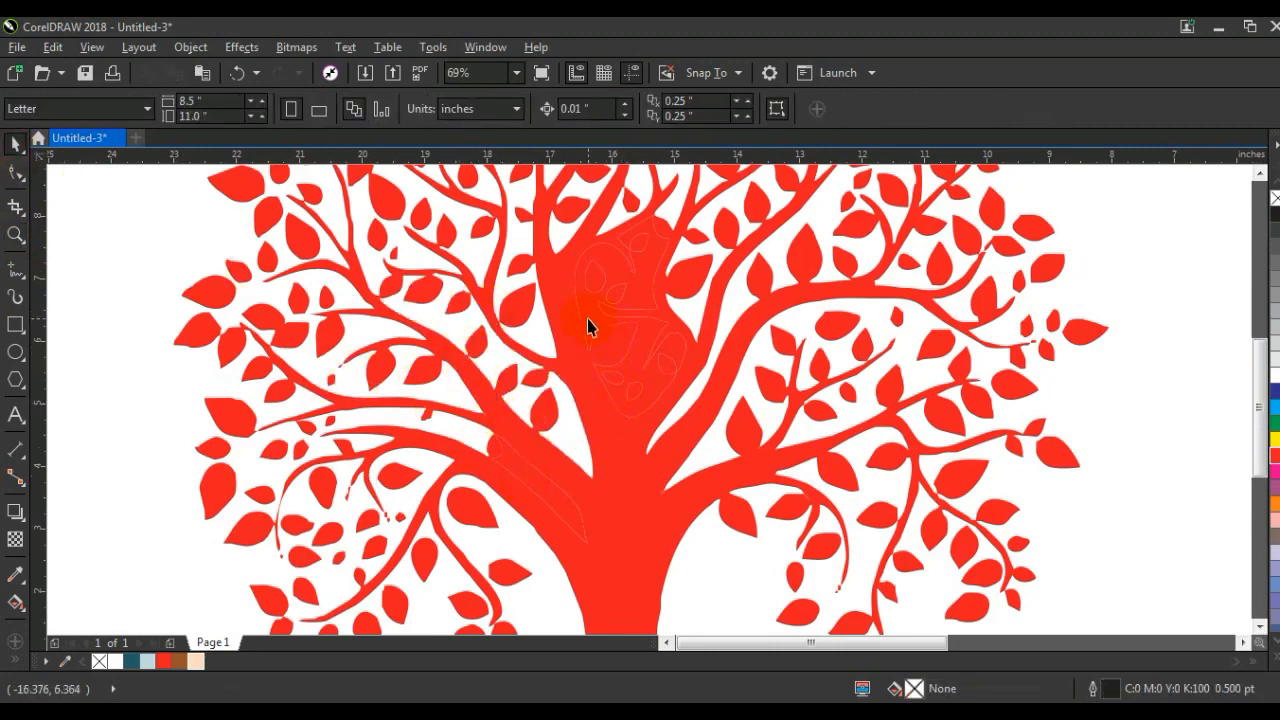
pyautogui.click(590, 326)
pyautogui.press('Delete')
pyautogui.click(543, 477)
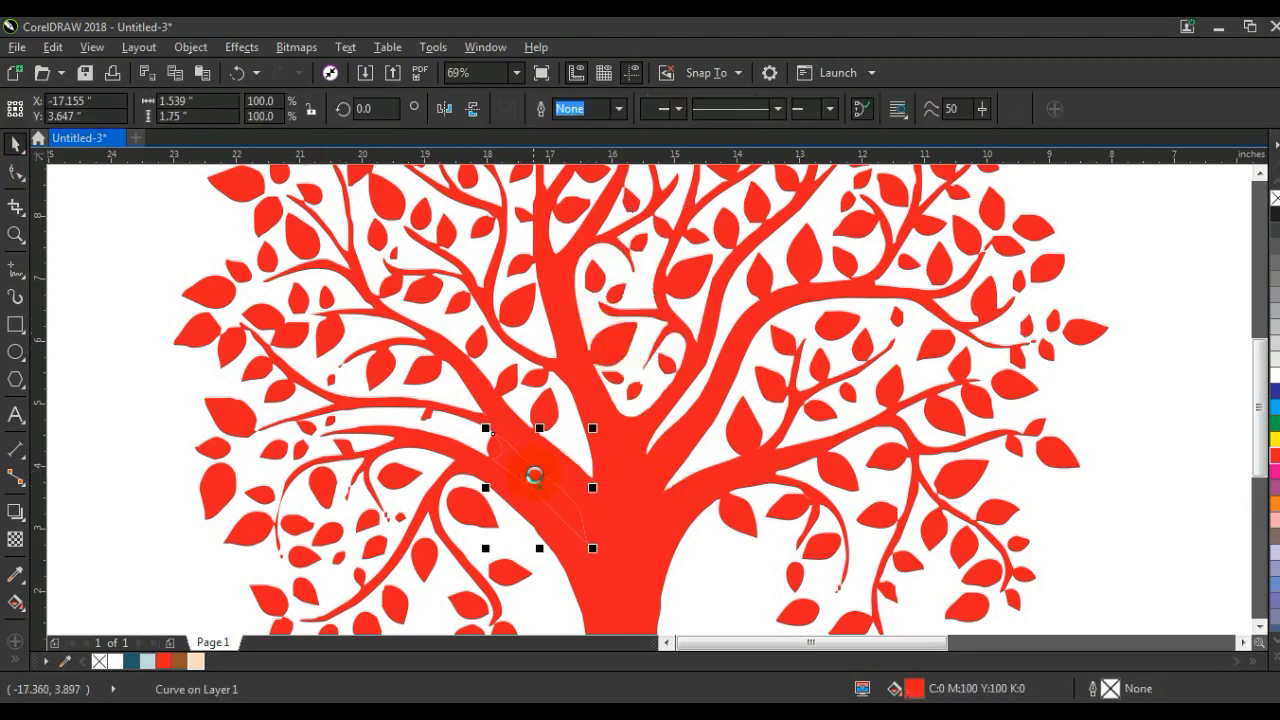
pyautogui.press('Delete')
pyautogui.click(500, 454)
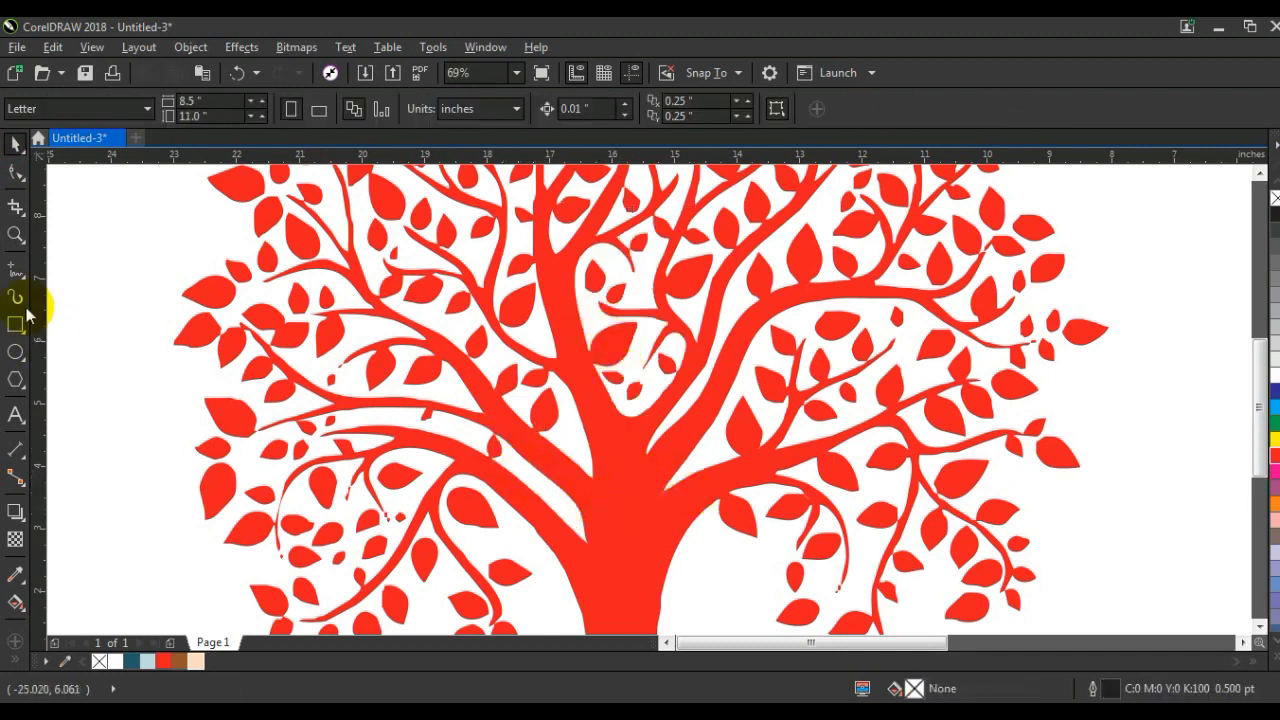
pyautogui.doubleClick(17, 236)
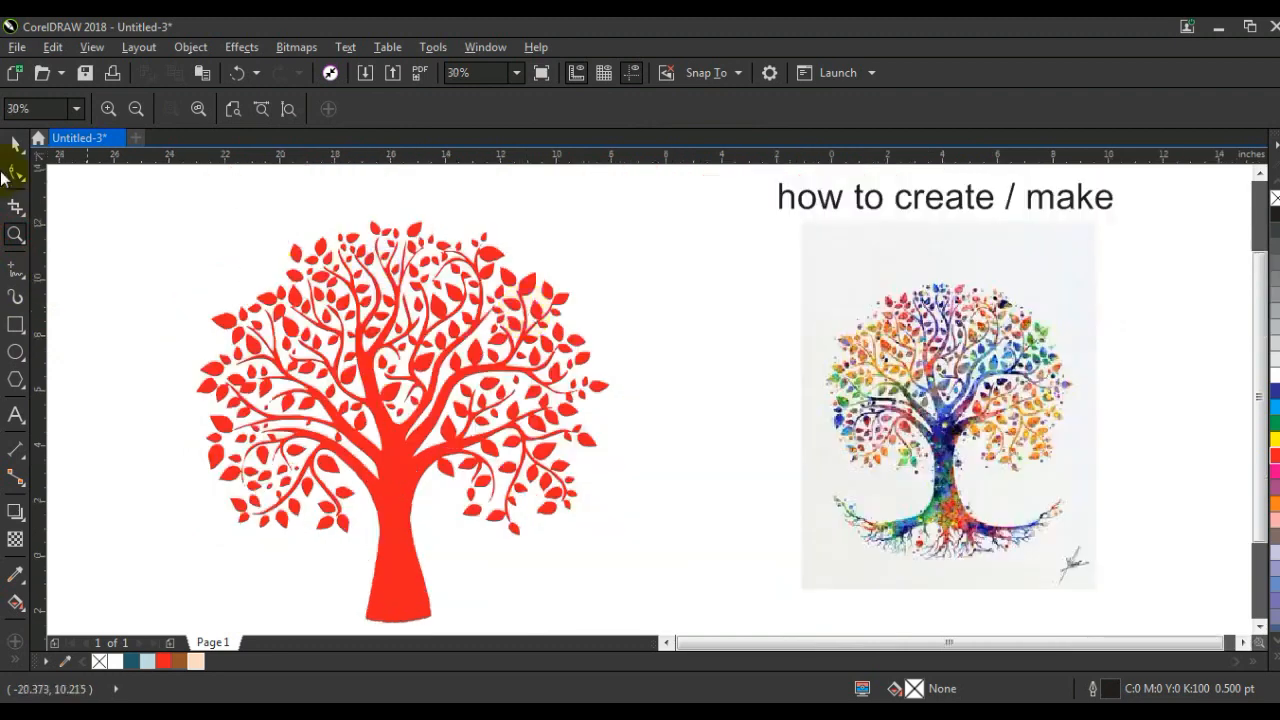
# Step: Fill all pieces of the traced tree with blue (C100 M100 Y0 K0) and combine them into a single curve
pyautogui.click(16, 145)
pyautogui.moveTo(142, 204); pyautogui.dragTo(472, 455)
pyautogui.moveTo(675, 627); pyautogui.dragTo(609, 583)
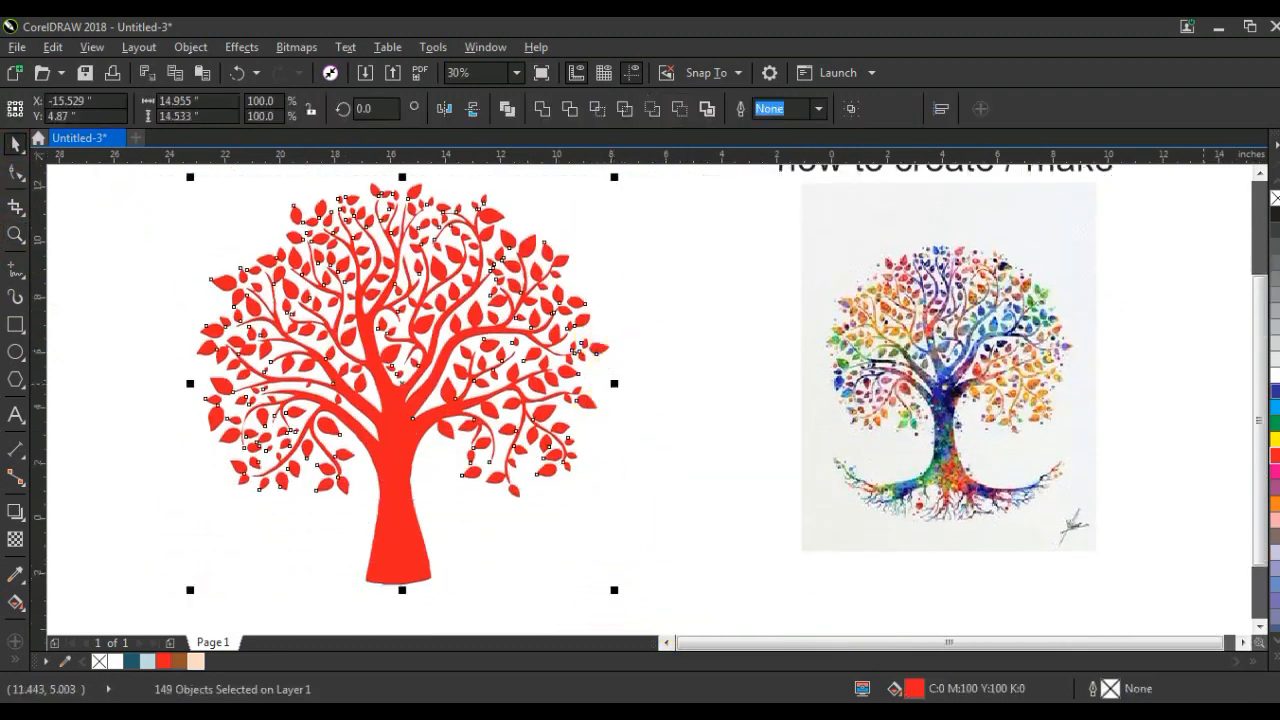
pyautogui.click(1274, 392)
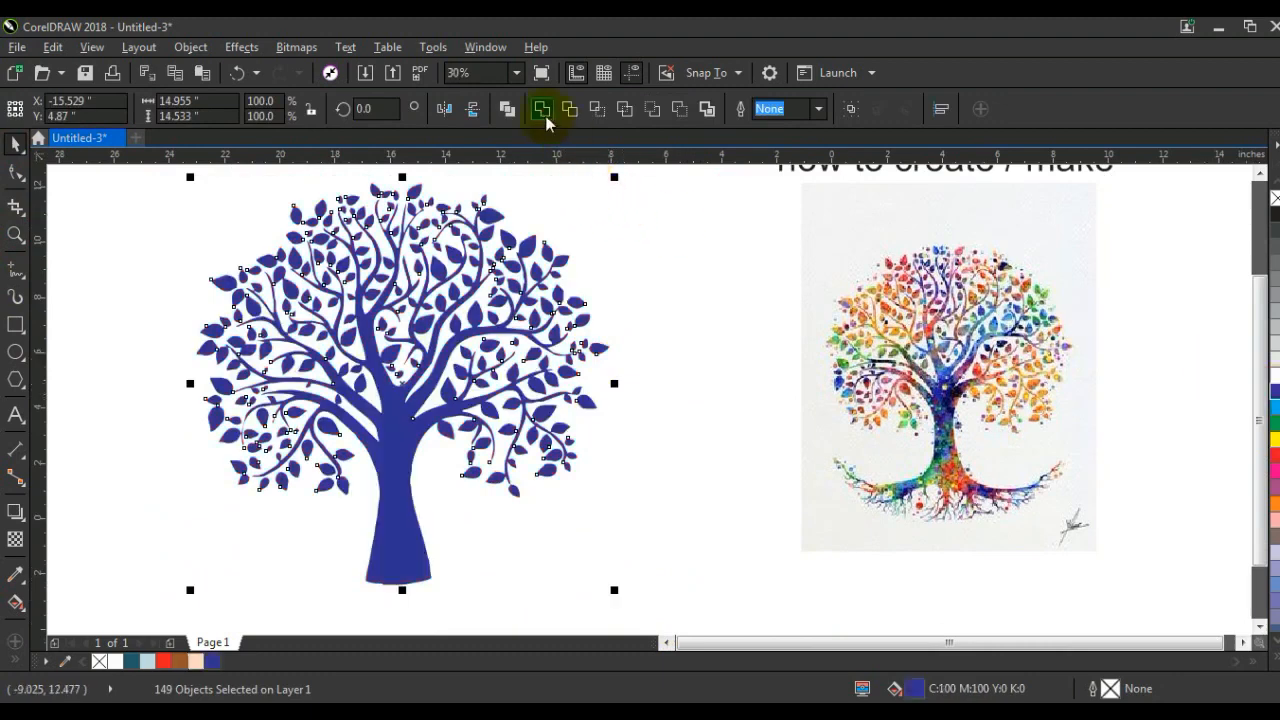
pyautogui.hotkey('ctrl', 'l')
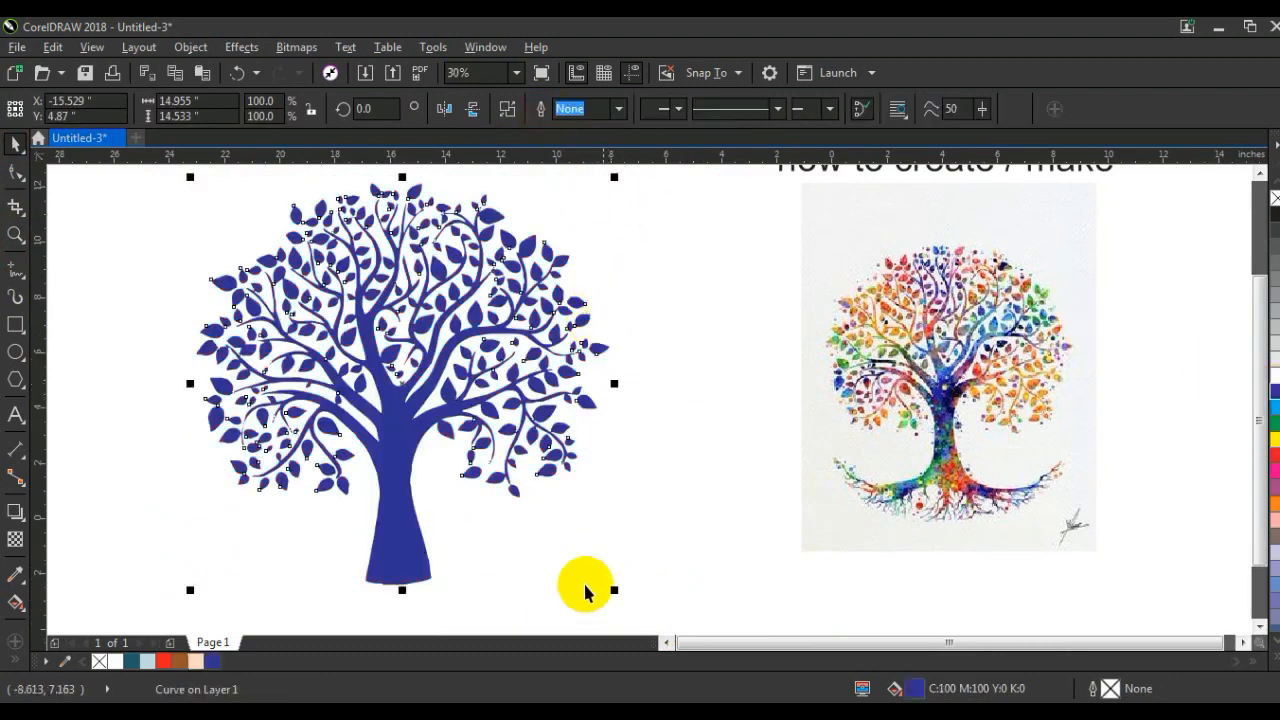
# Step: Scale the blue tree down and move it closer to the coloured tree picture
pyautogui.moveTo(612, 588); pyautogui.dragTo(490, 512)
pyautogui.moveTo(366, 400); pyautogui.dragTo(545, 425)
pyautogui.click(341, 460)
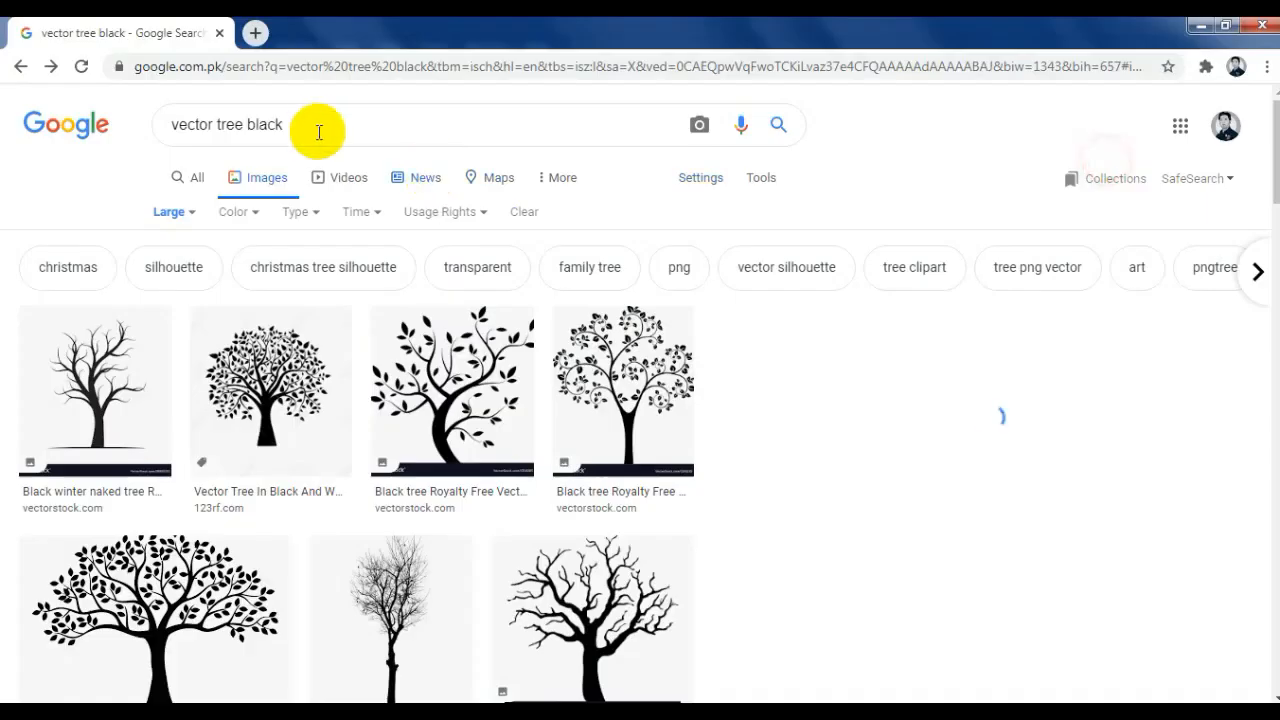
# Step: Switch to the browser and search Google Images for "paint abstract background"
pyautogui.click(314, 122)
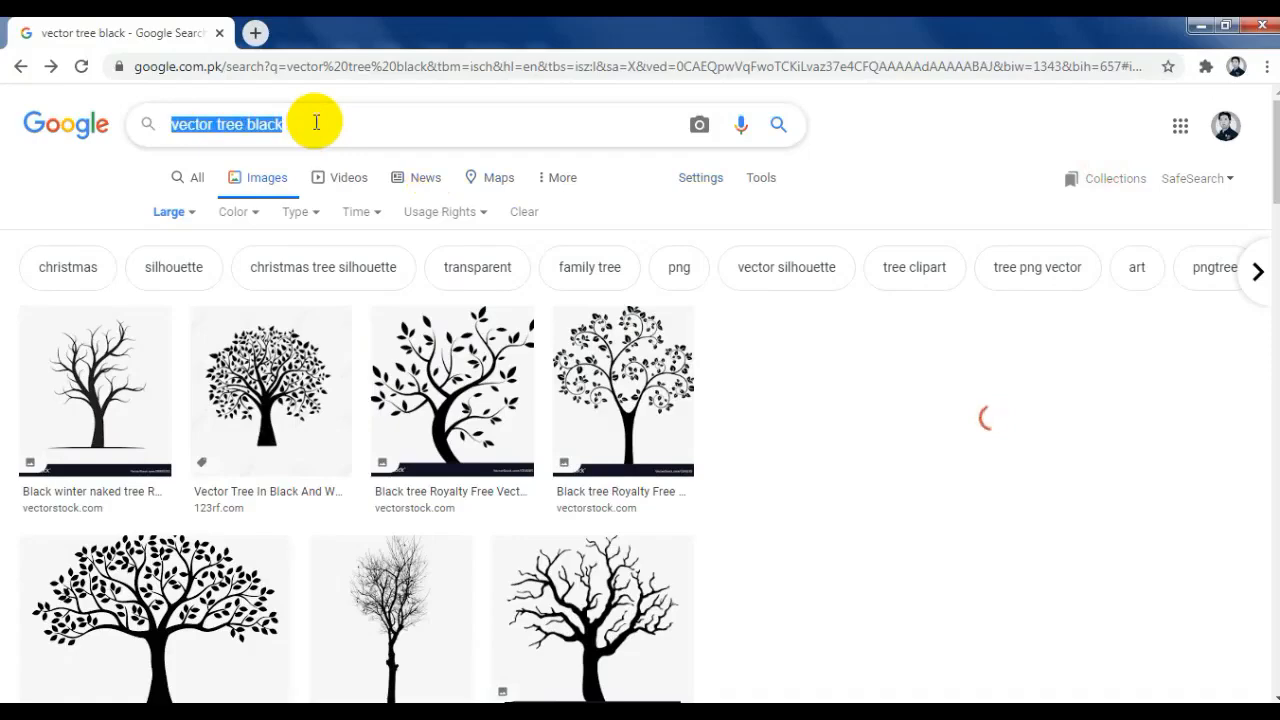
pyautogui.write('paint abstract background')
pyautogui.press('Return')
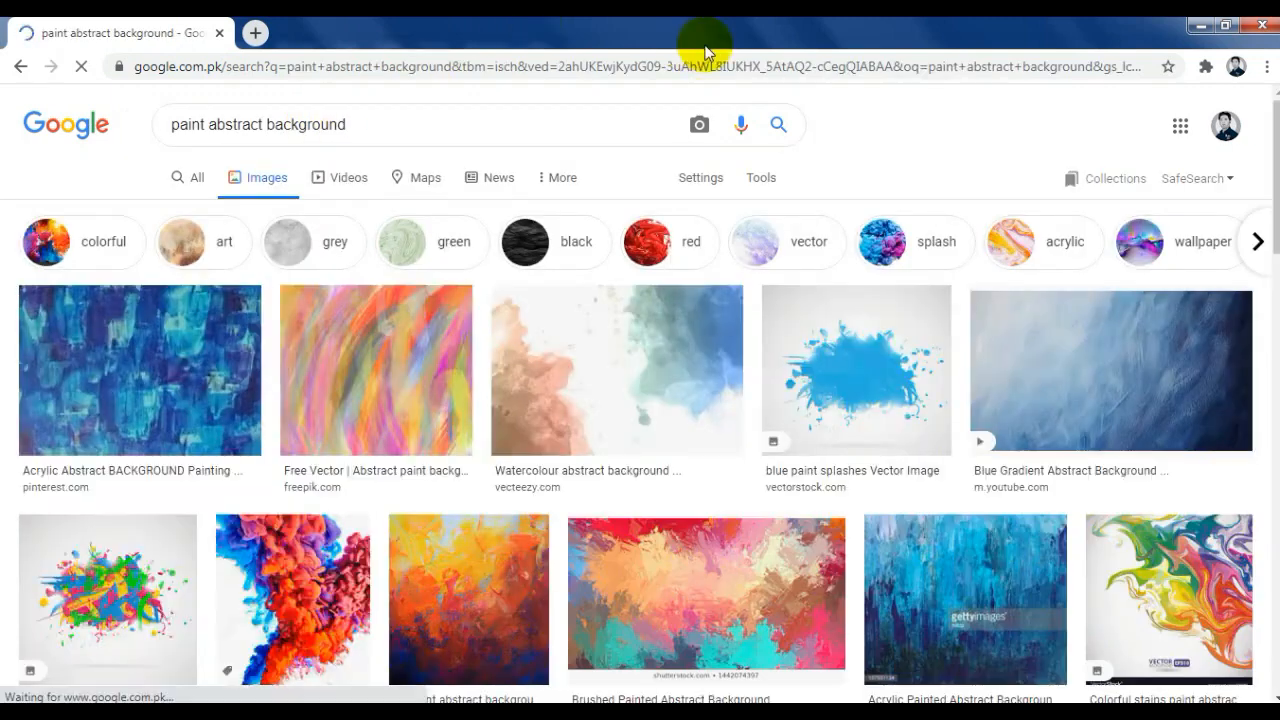
# Step: Open the Freepik "Abstract background in hand painted style" image from the results and copy it
pyautogui.scroll(-2, 691, 191)
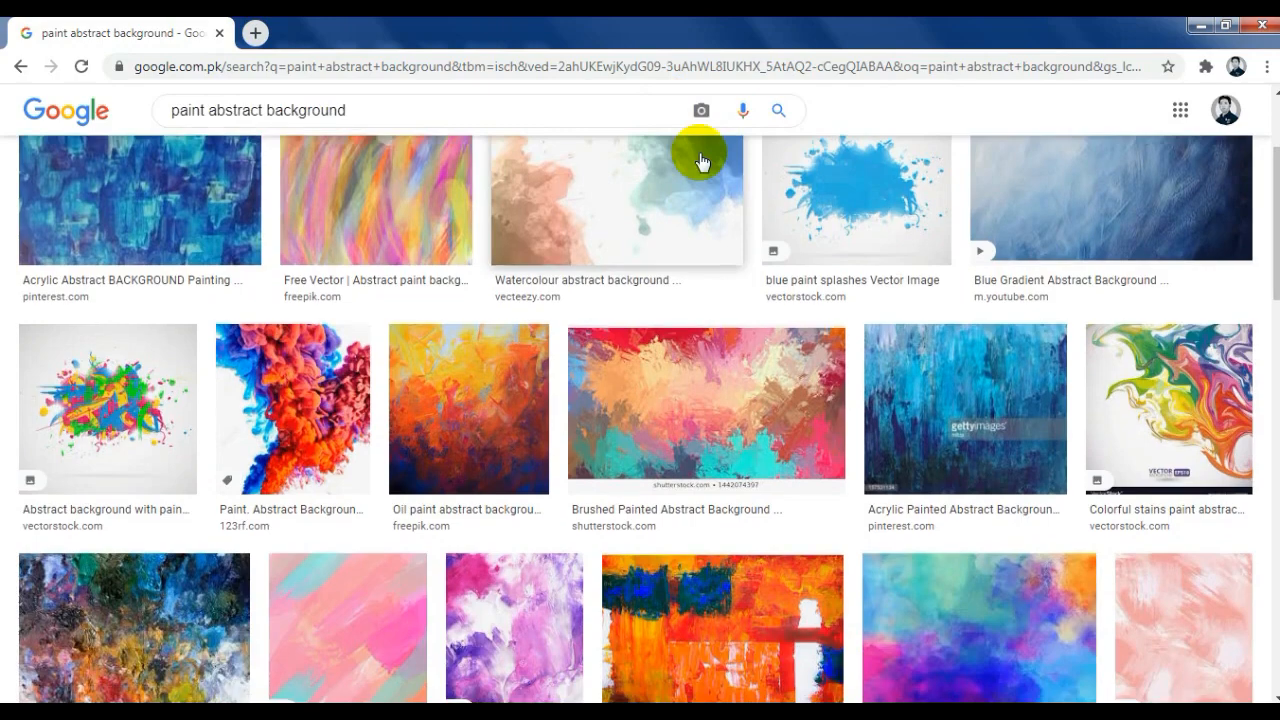
pyautogui.scroll(-2, 701, 162)
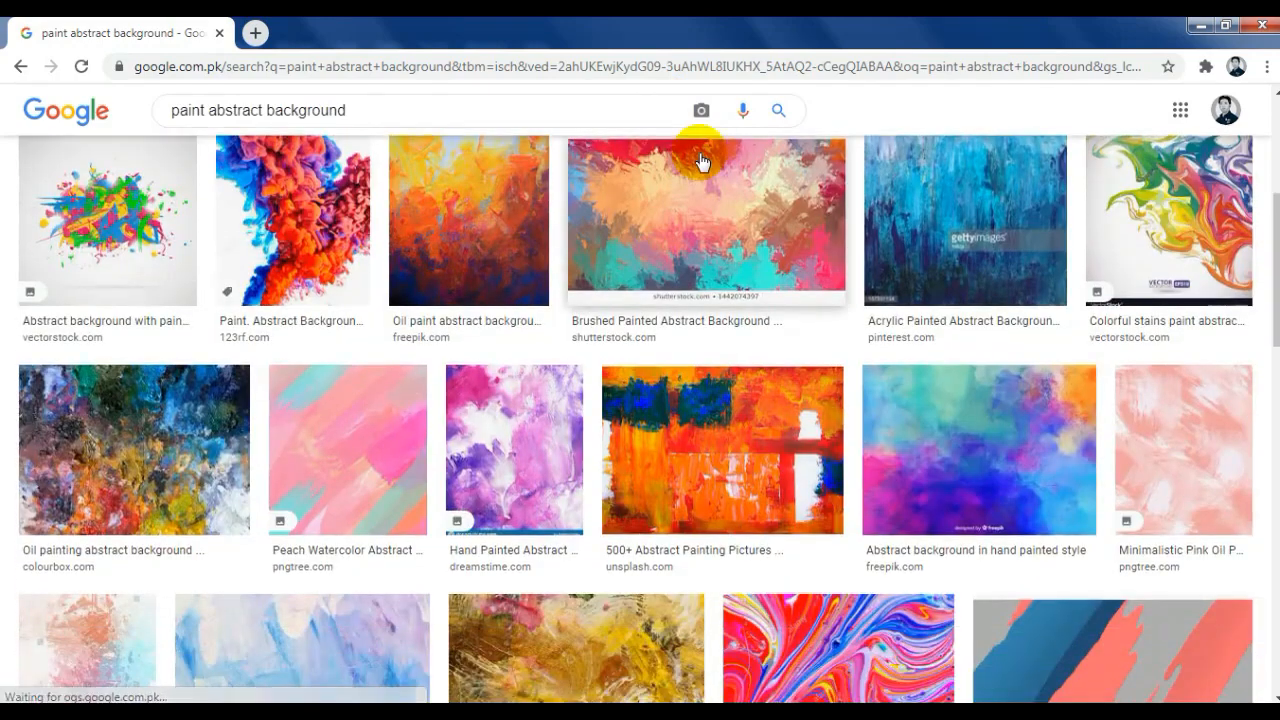
pyautogui.click(941, 404)
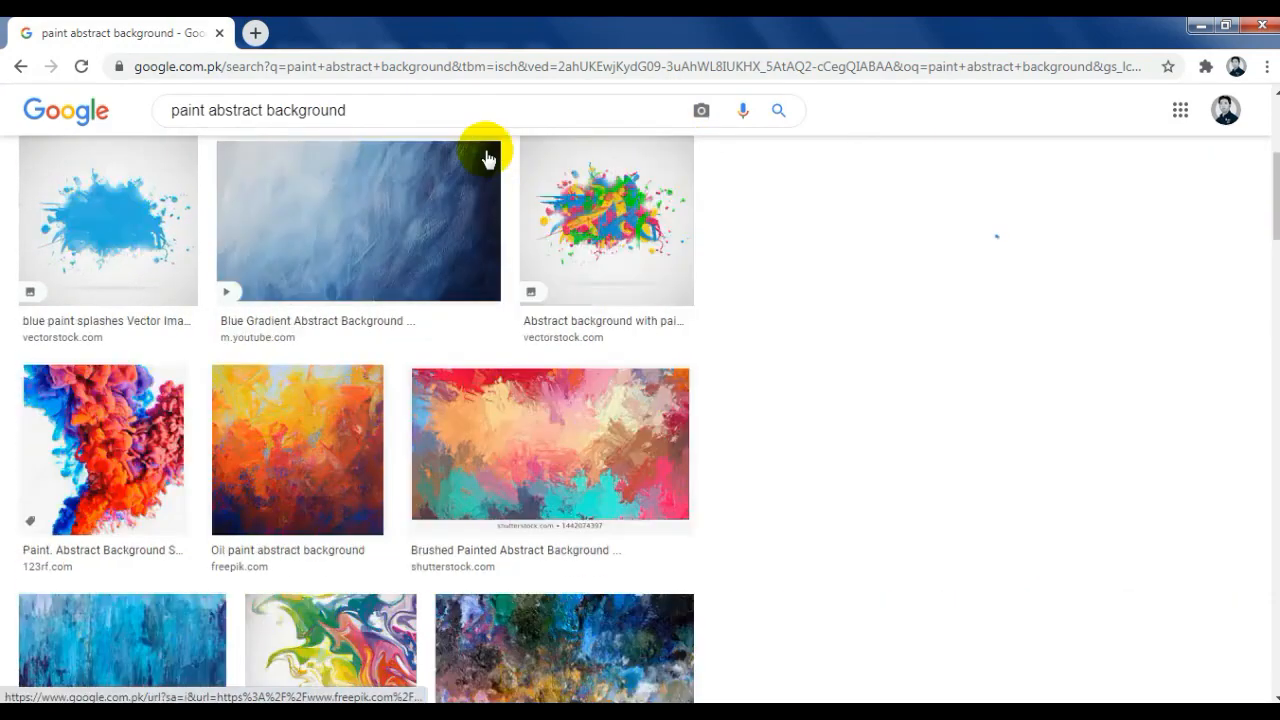
pyautogui.scroll(-5, 452, 276)
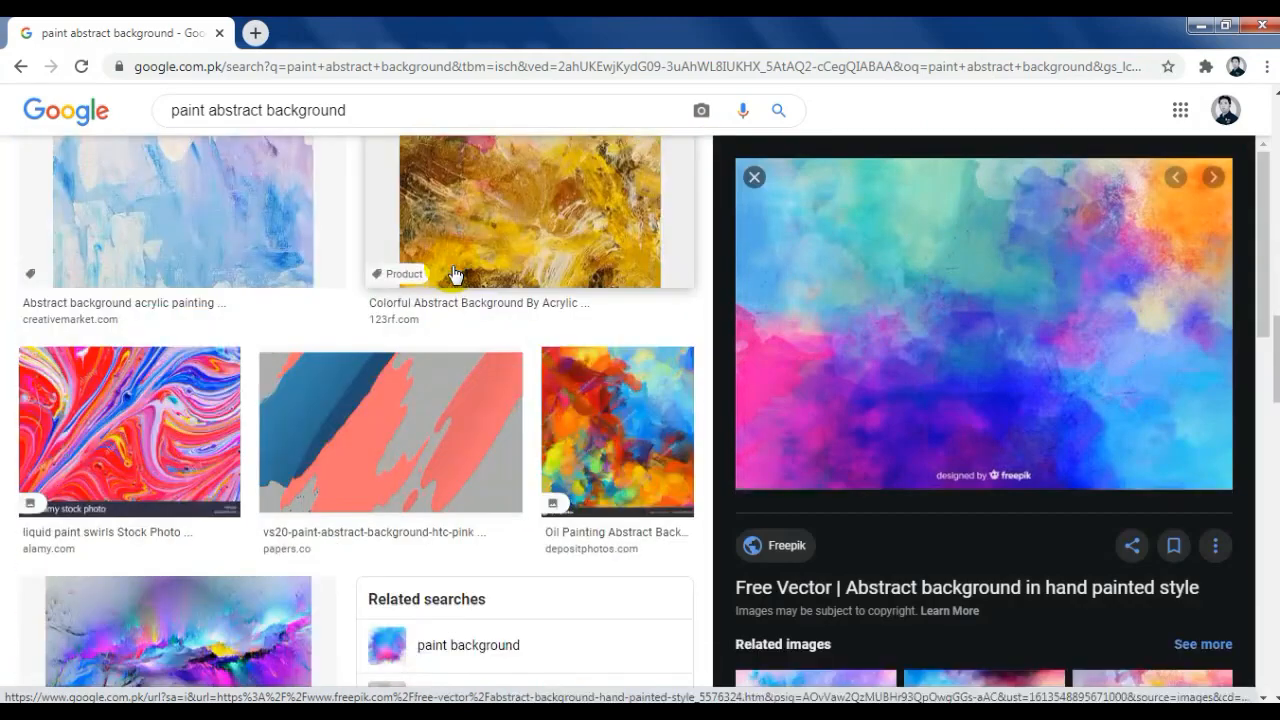
pyautogui.scroll(-3, 452, 276)
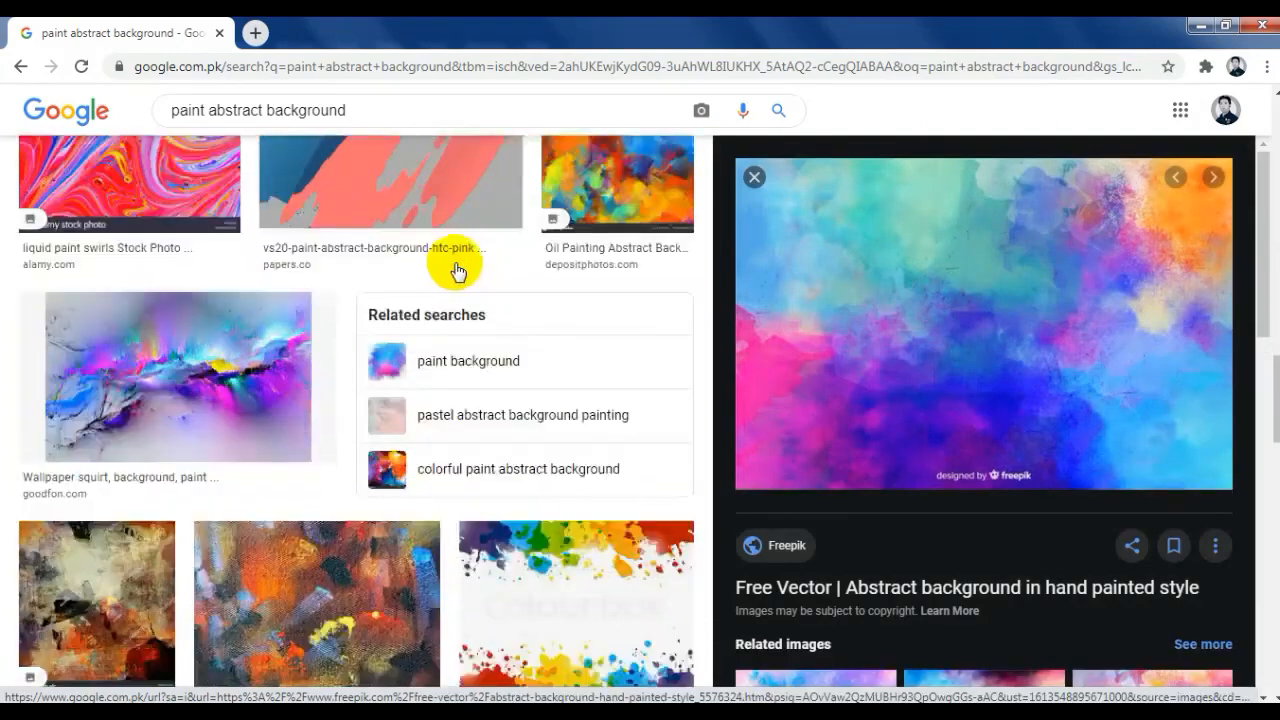
pyautogui.rightClick(934, 223)
pyautogui.click(975, 452)
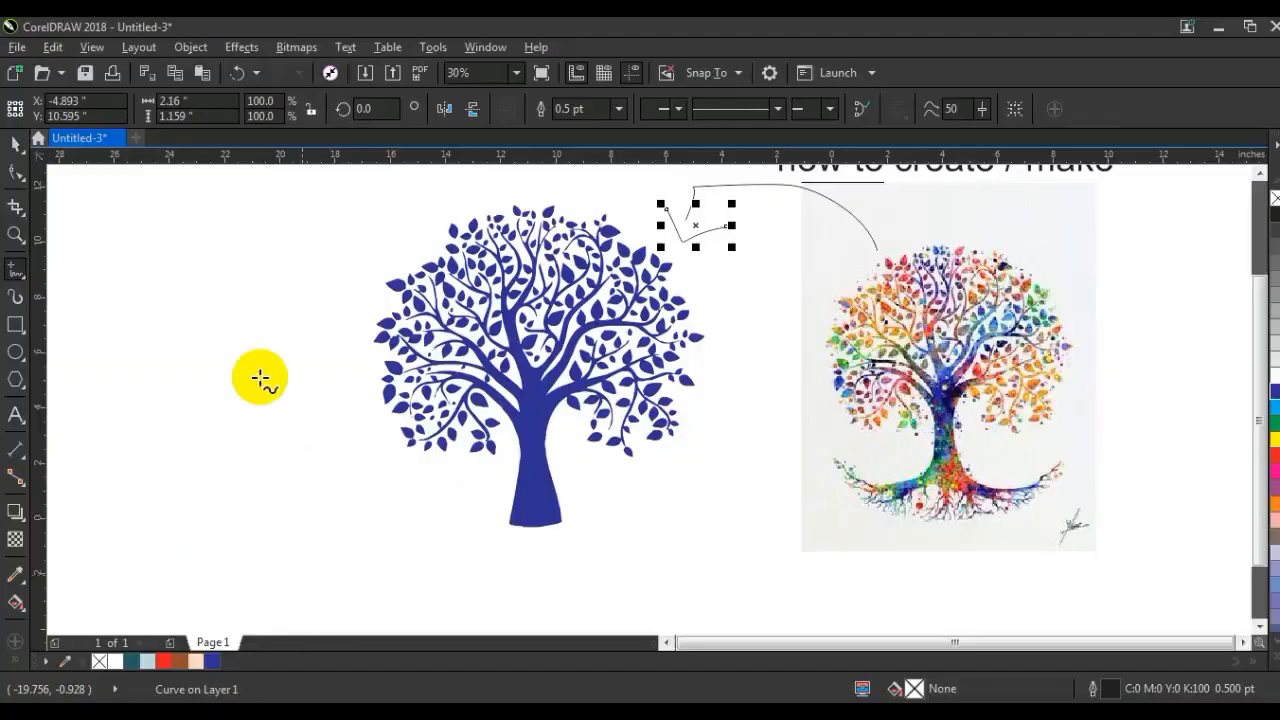
# Step: Switch to CorelDRAW, paste the copied abstract paint image and select it
pyautogui.rightClick(245, 358)
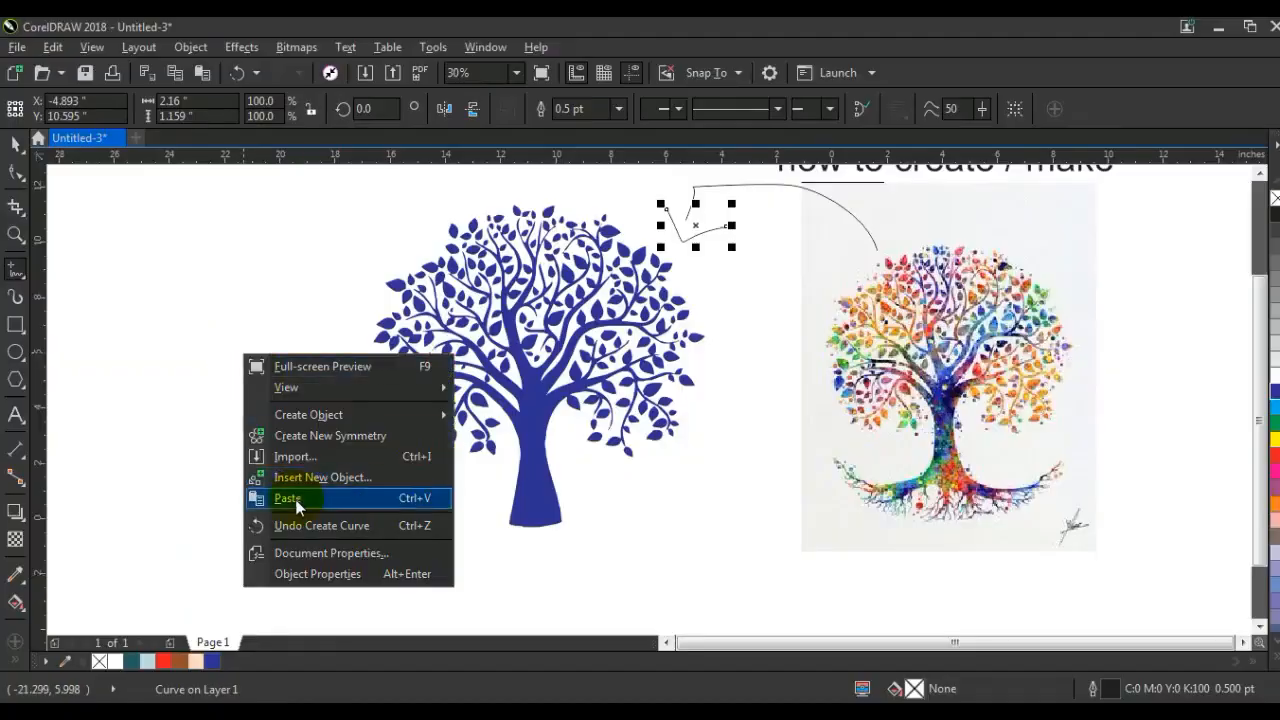
pyautogui.click(296, 498)
pyautogui.click(15, 147)
pyautogui.click(988, 349)
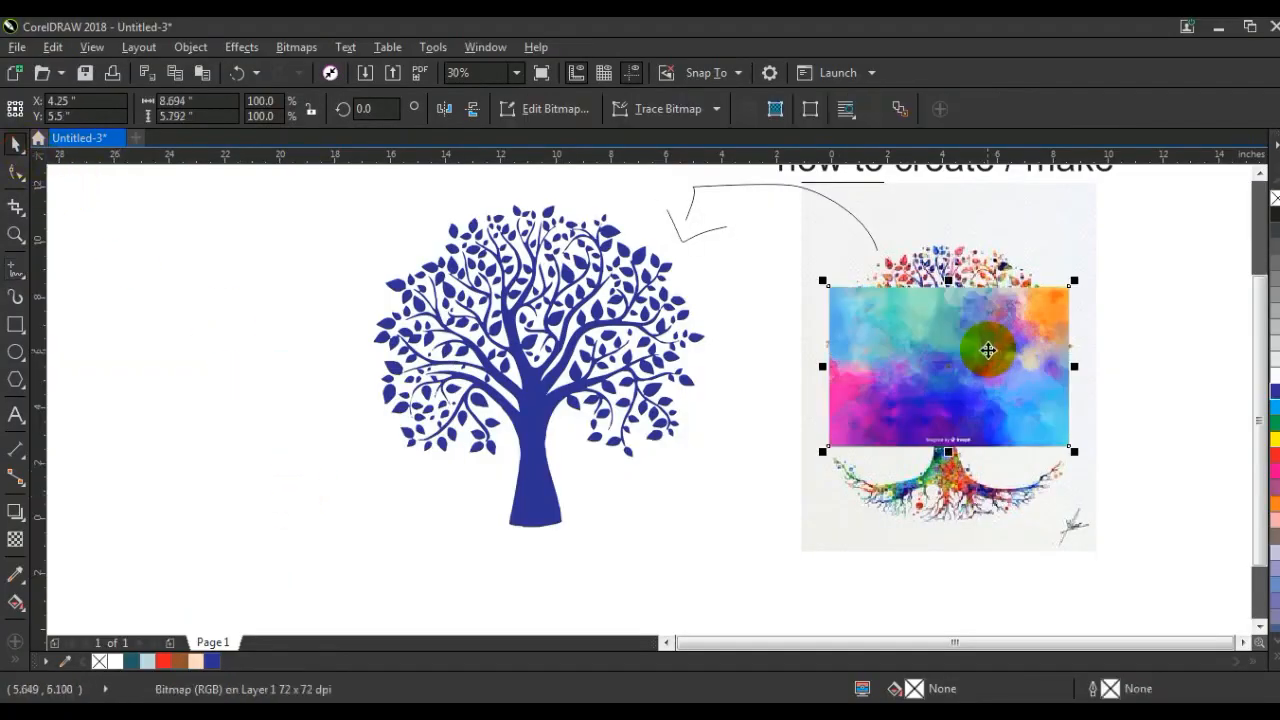
# Step: Move the paint image over the blue tree and stretch it to about 12.67 by 11.97 inches, covering the whole tree
pyautogui.moveTo(941, 372); pyautogui.dragTo(567, 341)
pyautogui.moveTo(605, 380); pyautogui.dragTo(697, 443)
pyautogui.moveTo(527, 442); pyautogui.dragTo(525, 540)
pyautogui.moveTo(528, 209); pyautogui.dragTo(527, 192)
pyautogui.moveTo(701, 364); pyautogui.dragTo(713, 364)
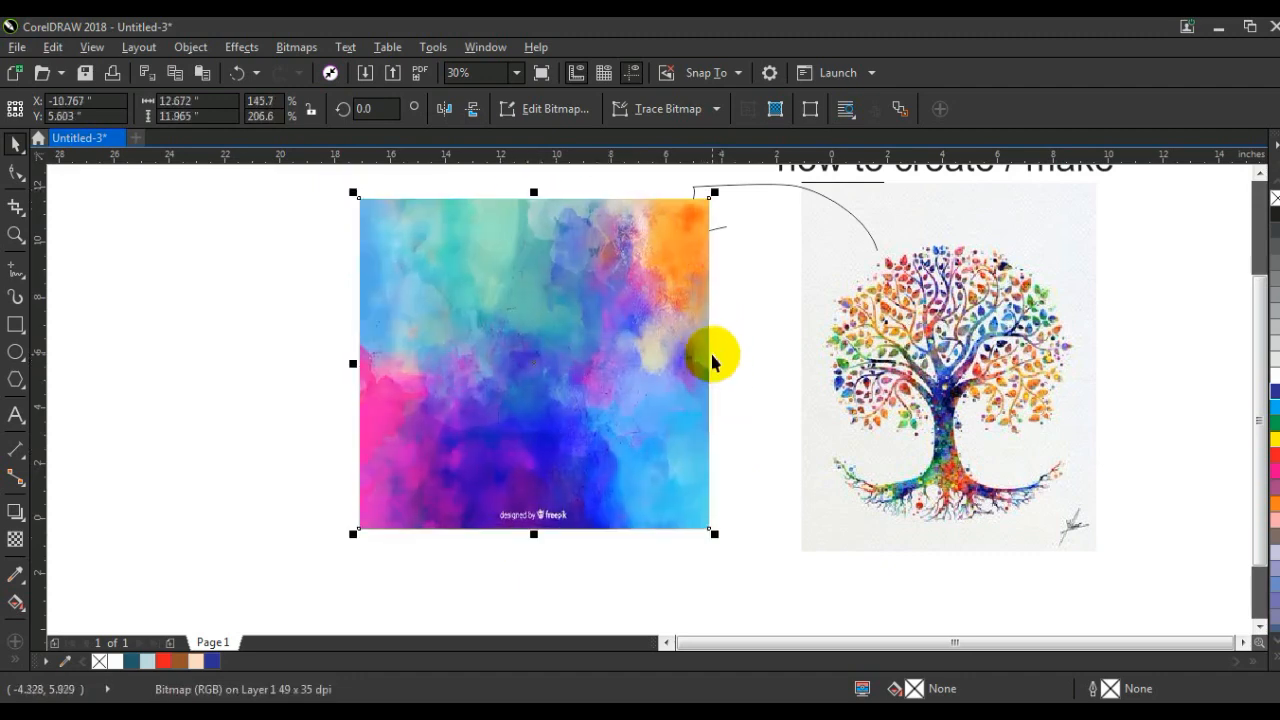
# Step: Send the paint image behind the blue tree and PowerClip it inside the tree shape
pyautogui.hotkey('shift', 'pagedown')
pyautogui.click(235, 50)
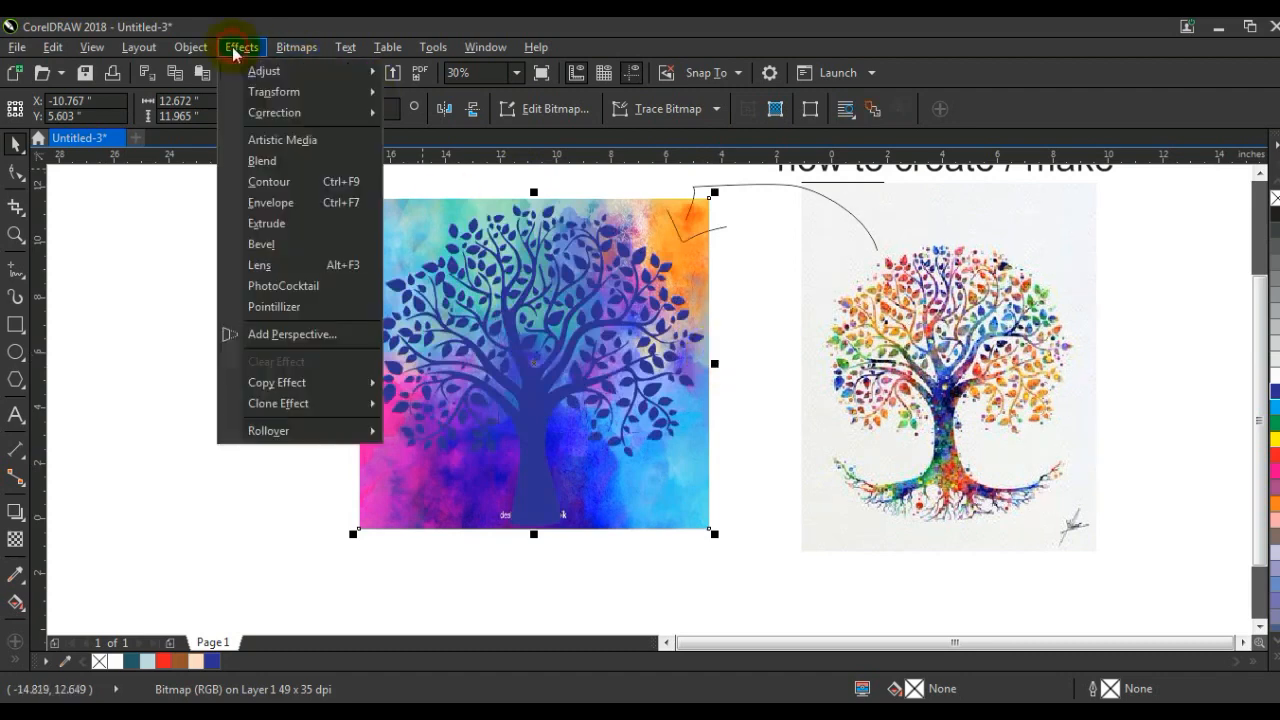
pyautogui.moveTo(201, 53)
pyautogui.moveTo(288, 220)
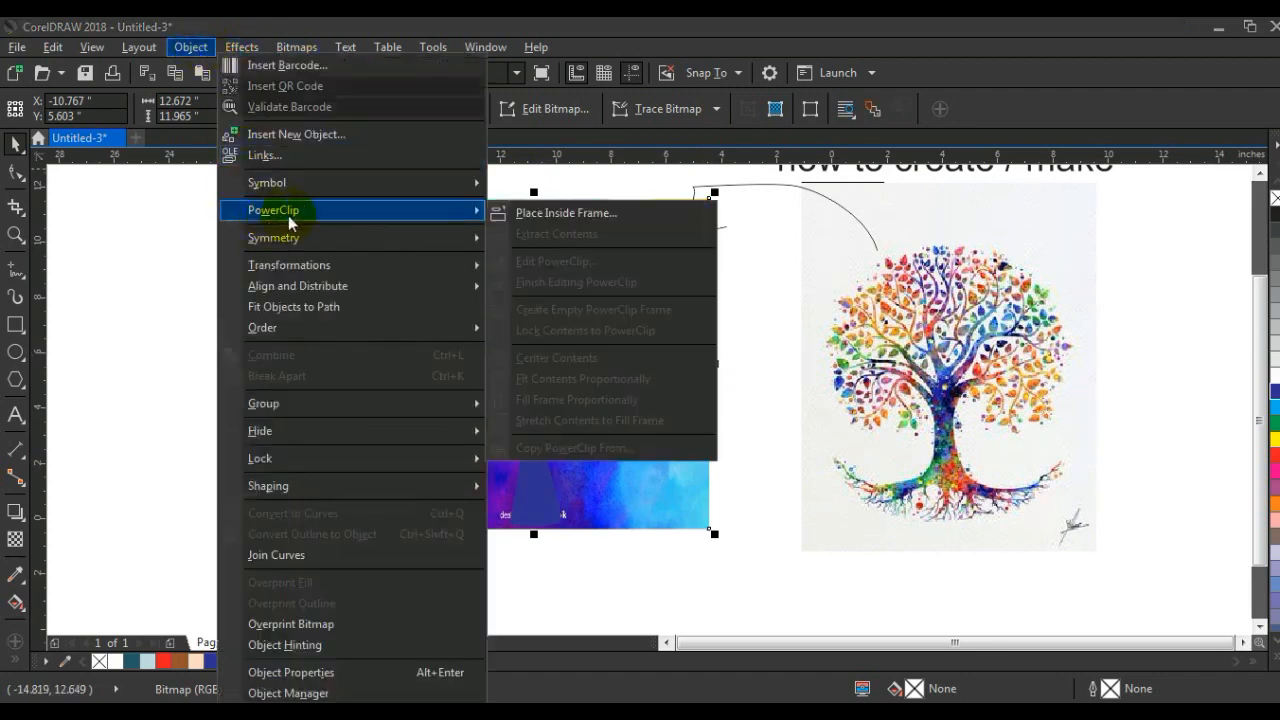
pyautogui.click(591, 222)
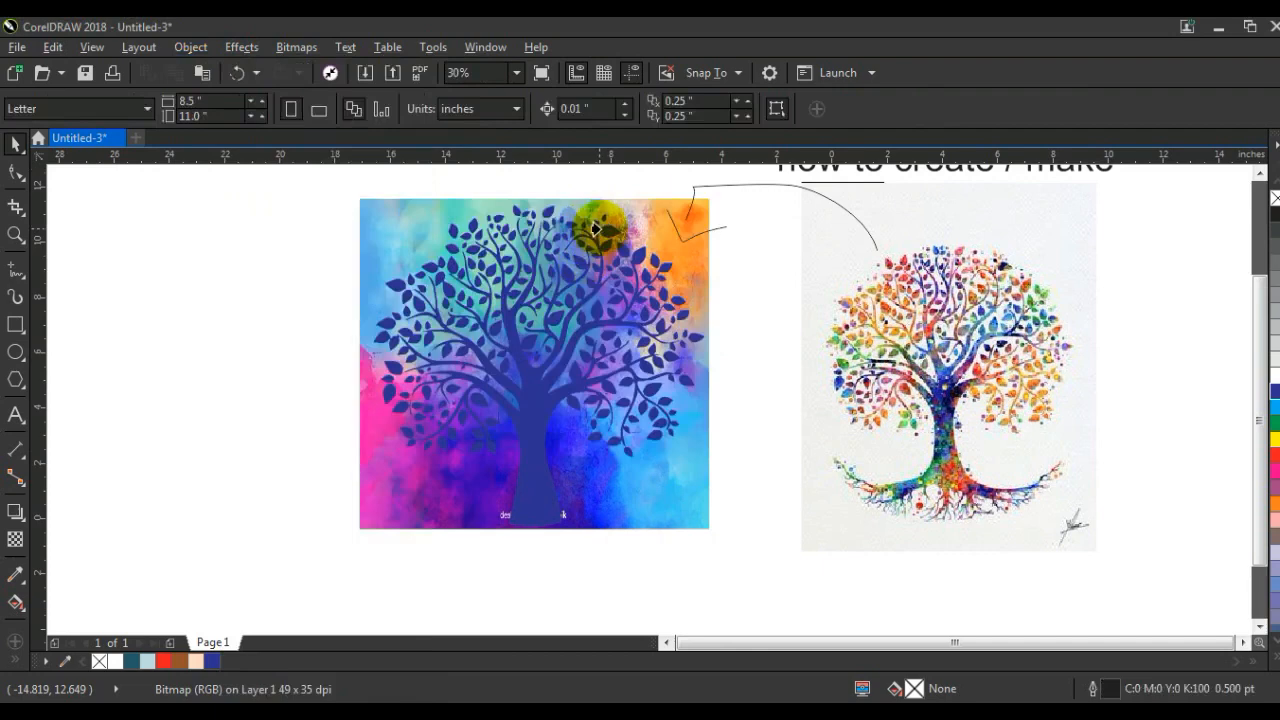
pyautogui.click(594, 228)
pyautogui.click(214, 337)
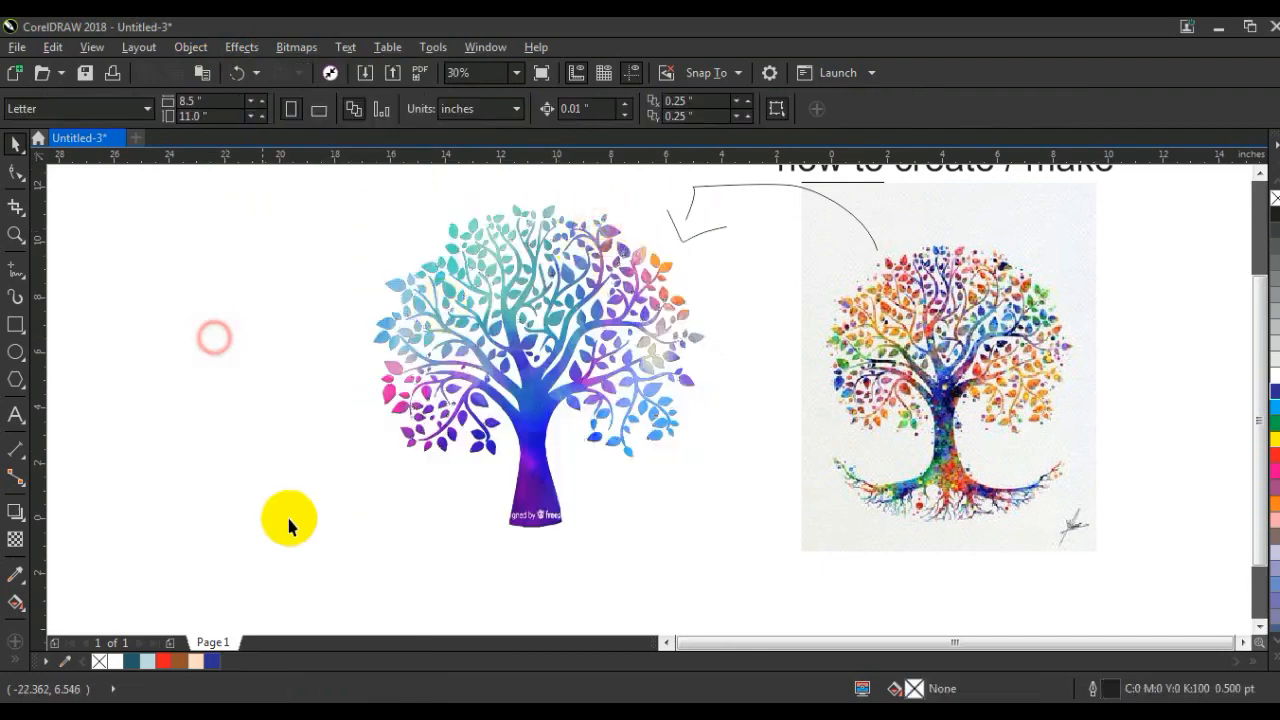
# Step: Duplicate the paint-filled tree and place the copy beside it, on the side away from the reference picture
pyautogui.click(664, 642)
pyautogui.moveTo(757, 428); pyautogui.dragTo(423, 419)
pyautogui.click(591, 515)
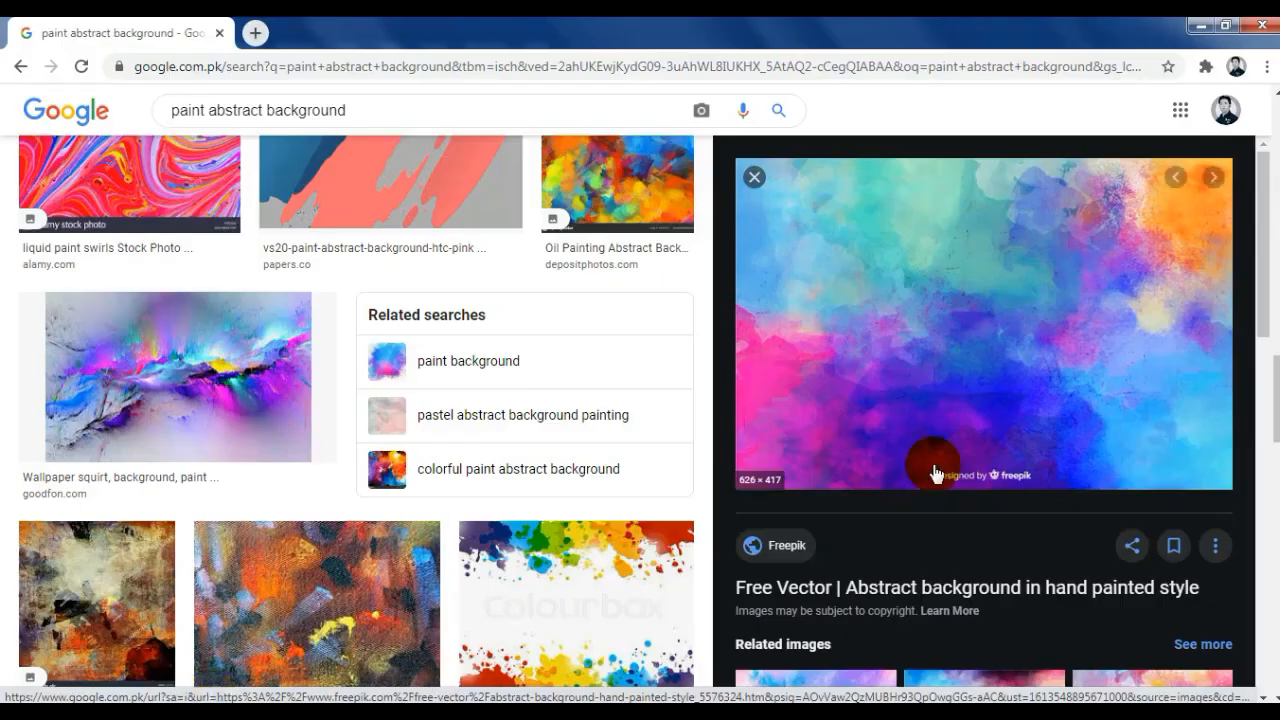
# Step: Switch to the browser, find the multi-coloured textured paint background from pxfuel.com in the Google Images results and copy it
pyautogui.scroll(-4, 940, 450)
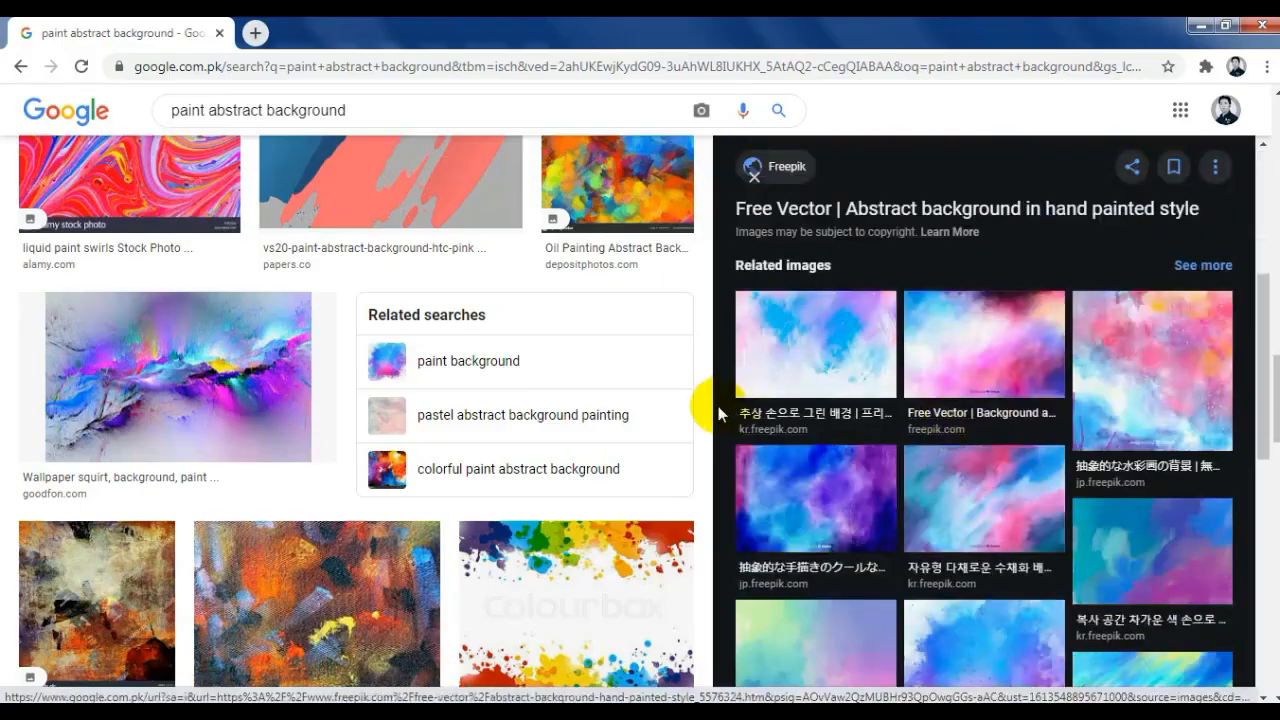
pyautogui.scroll(-4, 716, 406)
pyautogui.scroll(-3, 586, 391)
pyautogui.scroll(-4, 571, 354)
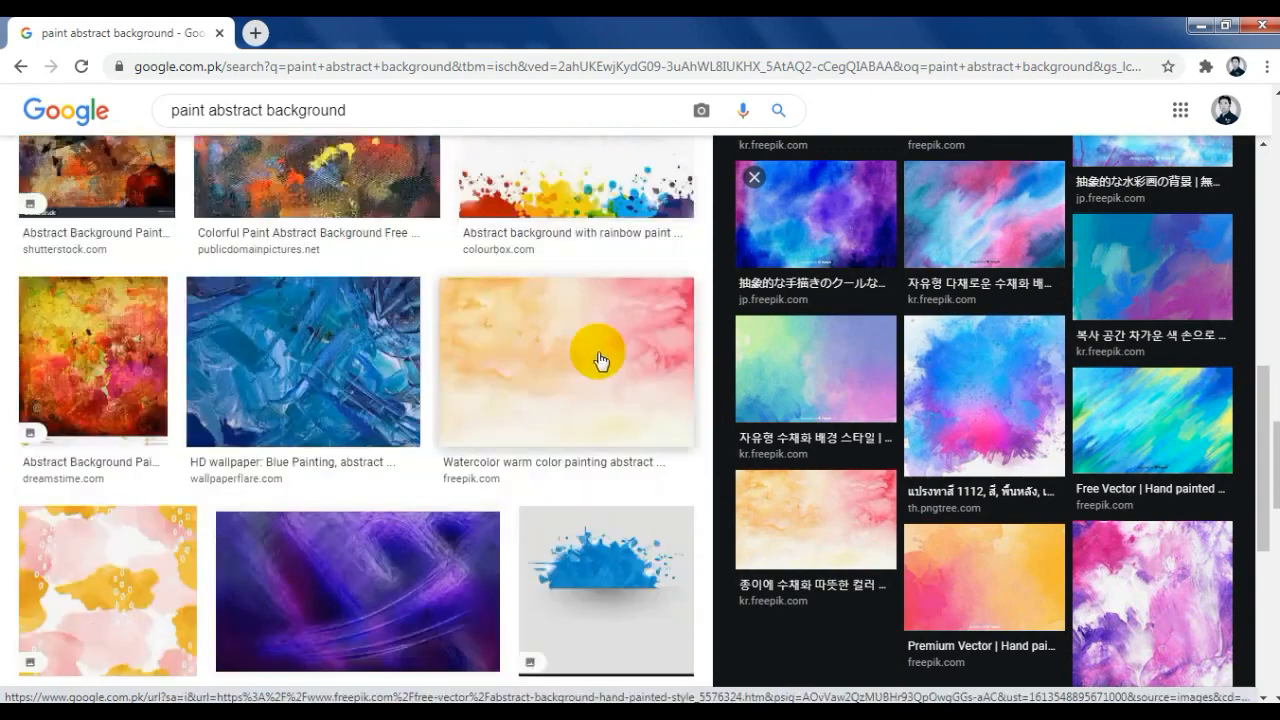
pyautogui.click(73, 346)
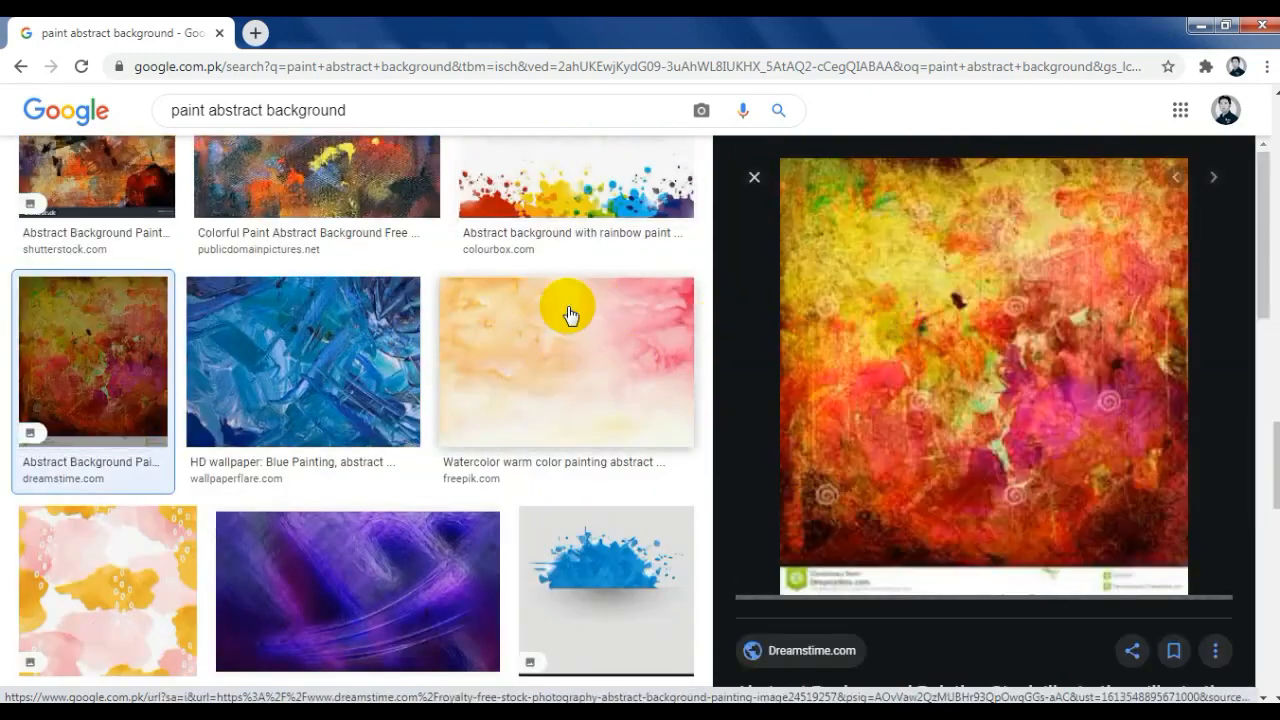
pyautogui.scroll(-4, 600, 312)
pyautogui.scroll(-1, 608, 314)
pyautogui.click(622, 337)
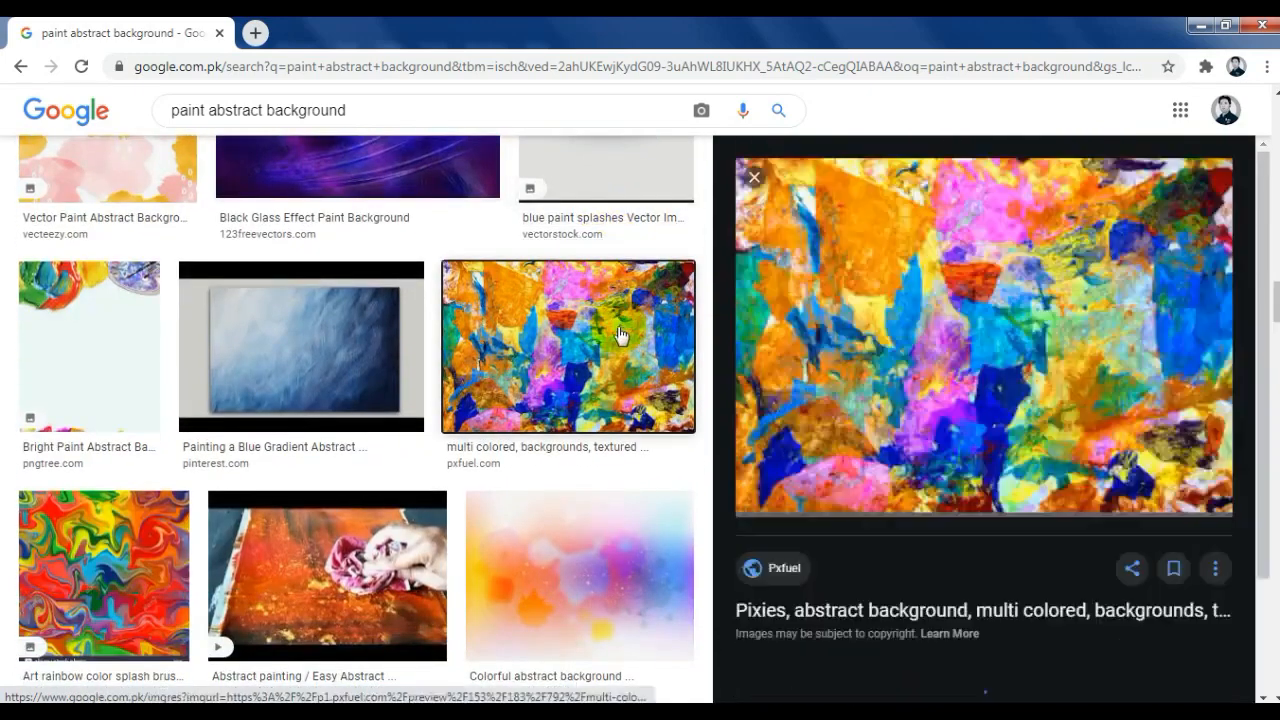
pyautogui.scroll(-4, 383, 307)
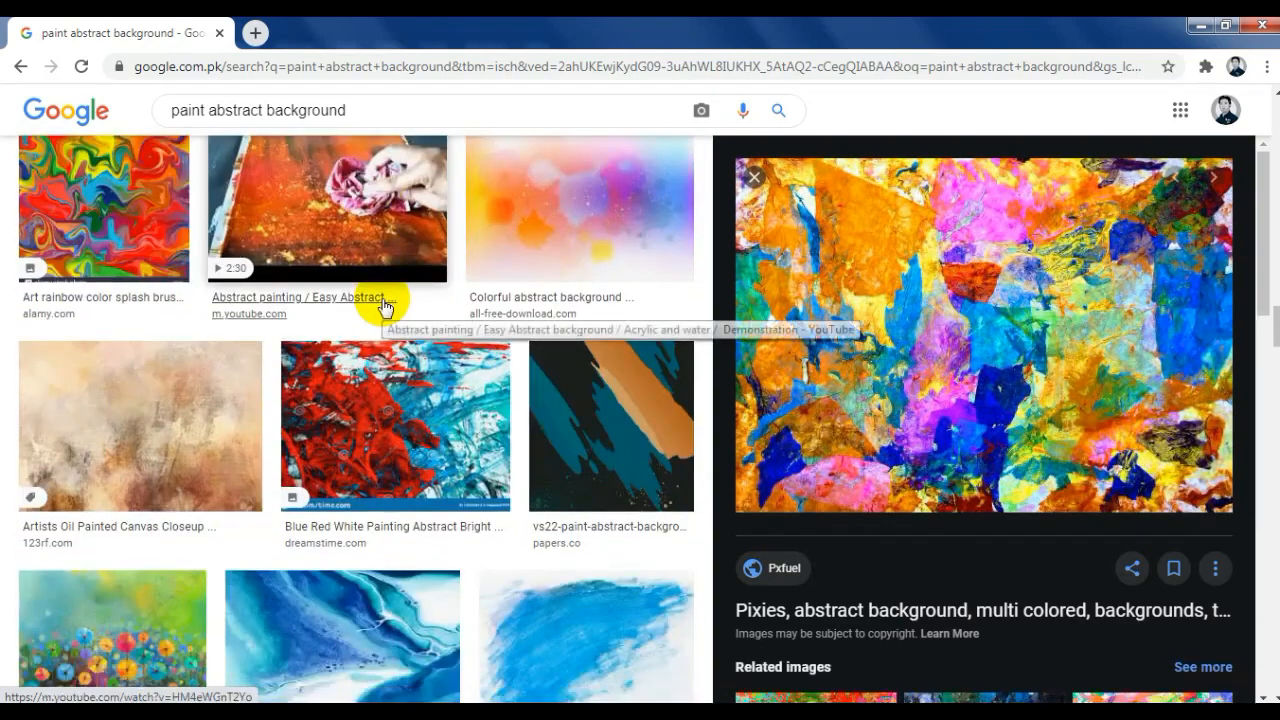
pyautogui.rightClick(1049, 299)
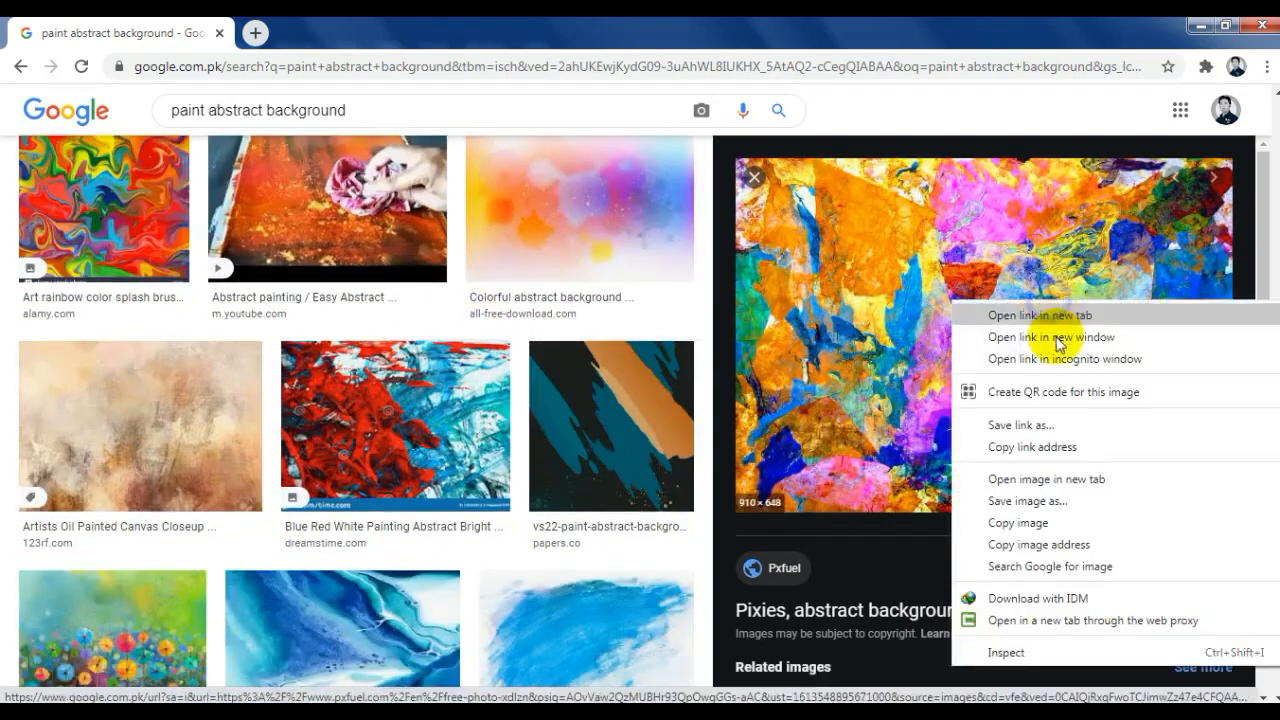
pyautogui.click(1006, 522)
# Step: Switch to CorelDRAW, paste the copied paint image and centre it on the duplicated tree
pyautogui.hotkey('alt', 'Tab')
pyautogui.hotkey('ctrl', 'v')
pyautogui.keyDown('shift'); pyautogui.click(431, 421); pyautogui.keyUp('shift')
pyautogui.press('c')
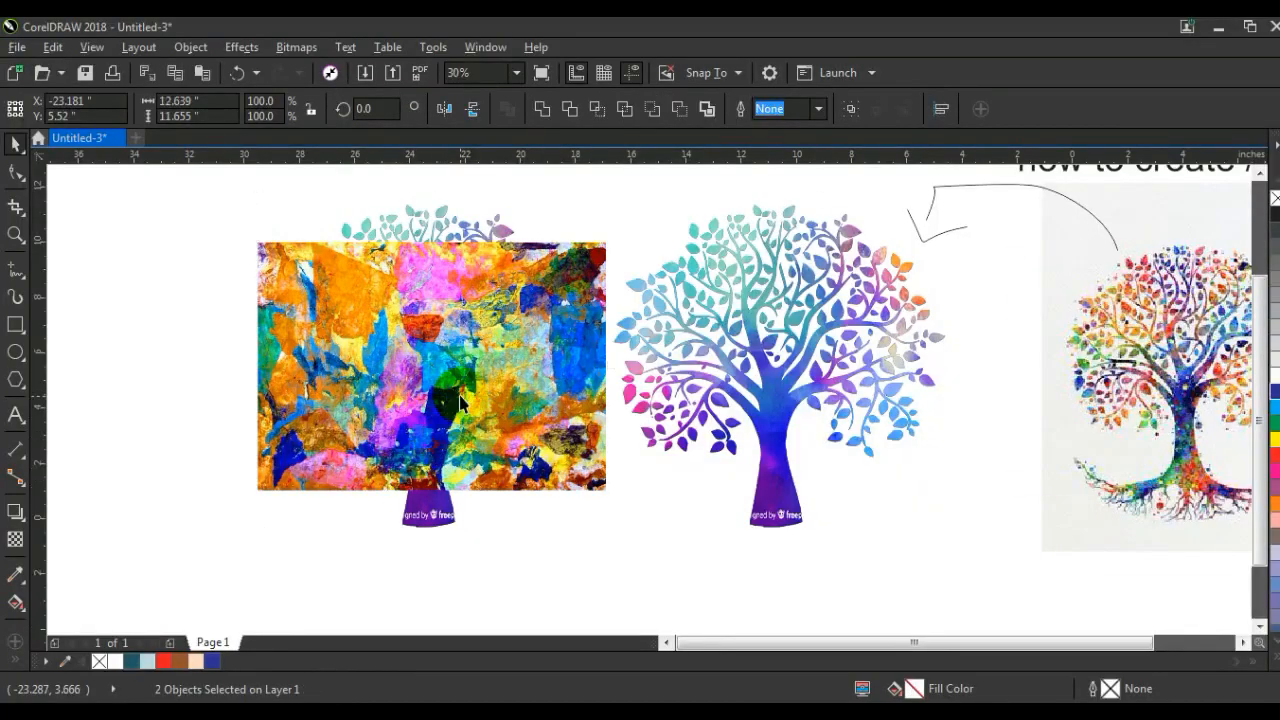
# Step: Rotate the pasted paint image by 90 degrees and stretch its width to about 12.2 inches to cover the tree
pyautogui.doubleClick(597, 489)
pyautogui.moveTo(617, 500); pyautogui.dragTo(480, 300)
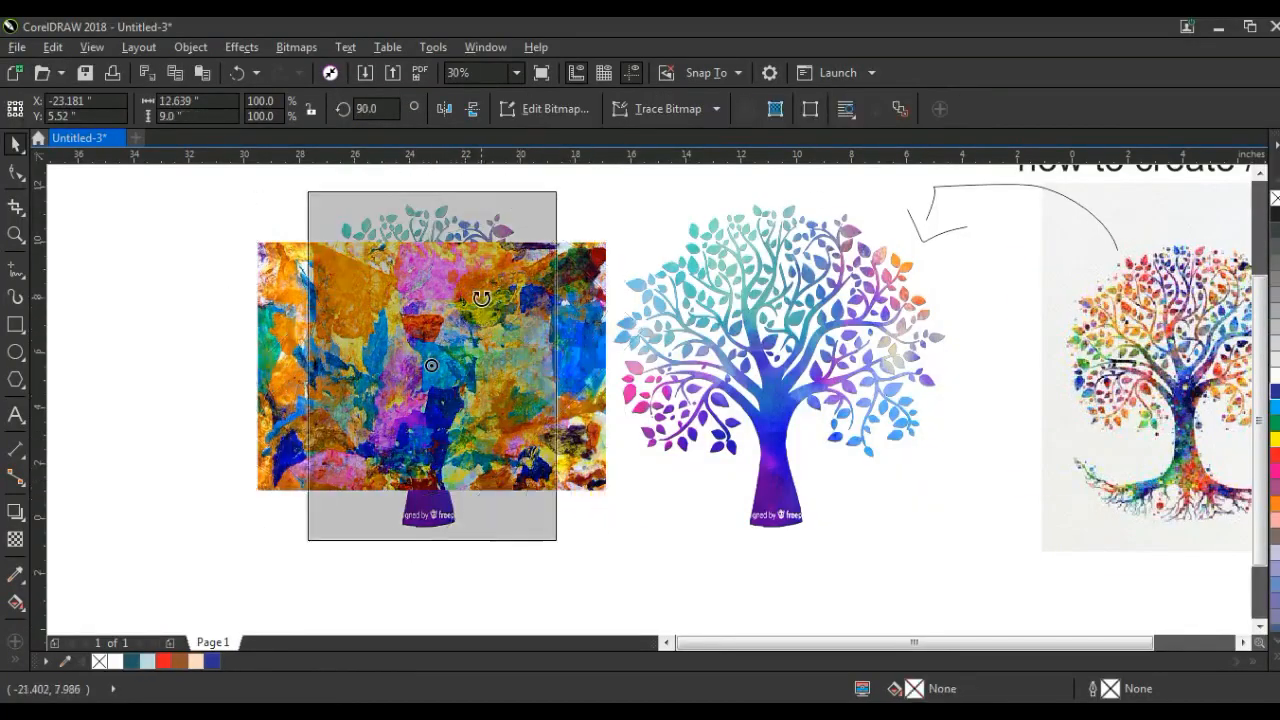
pyautogui.moveTo(573, 368); pyautogui.dragTo(606, 366)
# Step: Send the paint image behind the duplicated tree and PowerClip it inside that tree shape
pyautogui.hotkey('ctrl', 'pagedown')
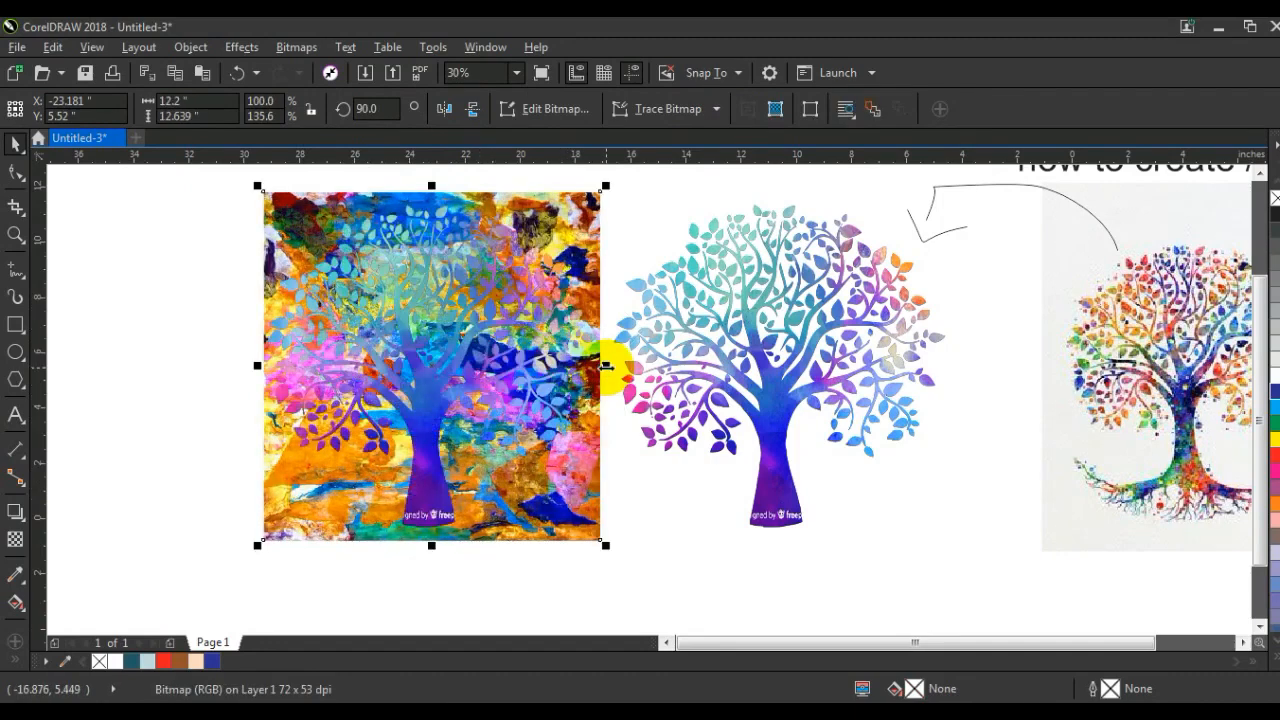
pyautogui.click(191, 47)
pyautogui.moveTo(265, 227)
pyautogui.click(507, 212)
pyautogui.click(520, 274)
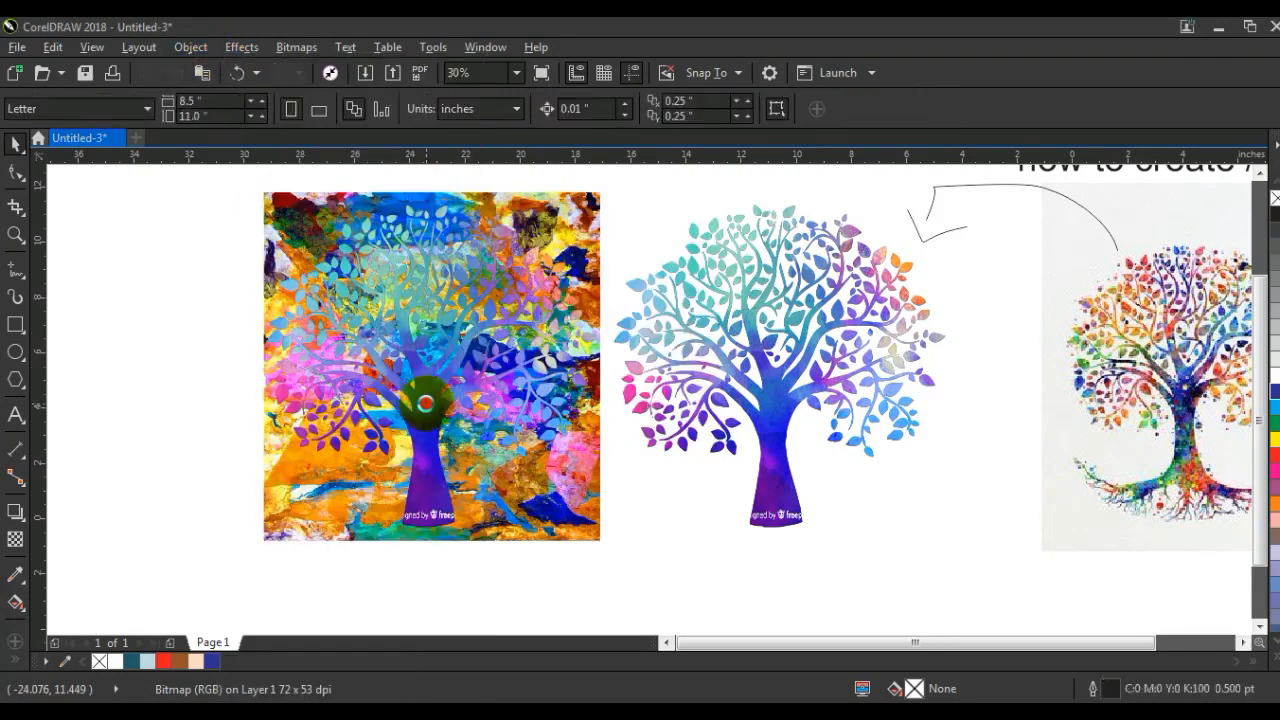
pyautogui.click(425, 403)
pyautogui.click(138, 389)
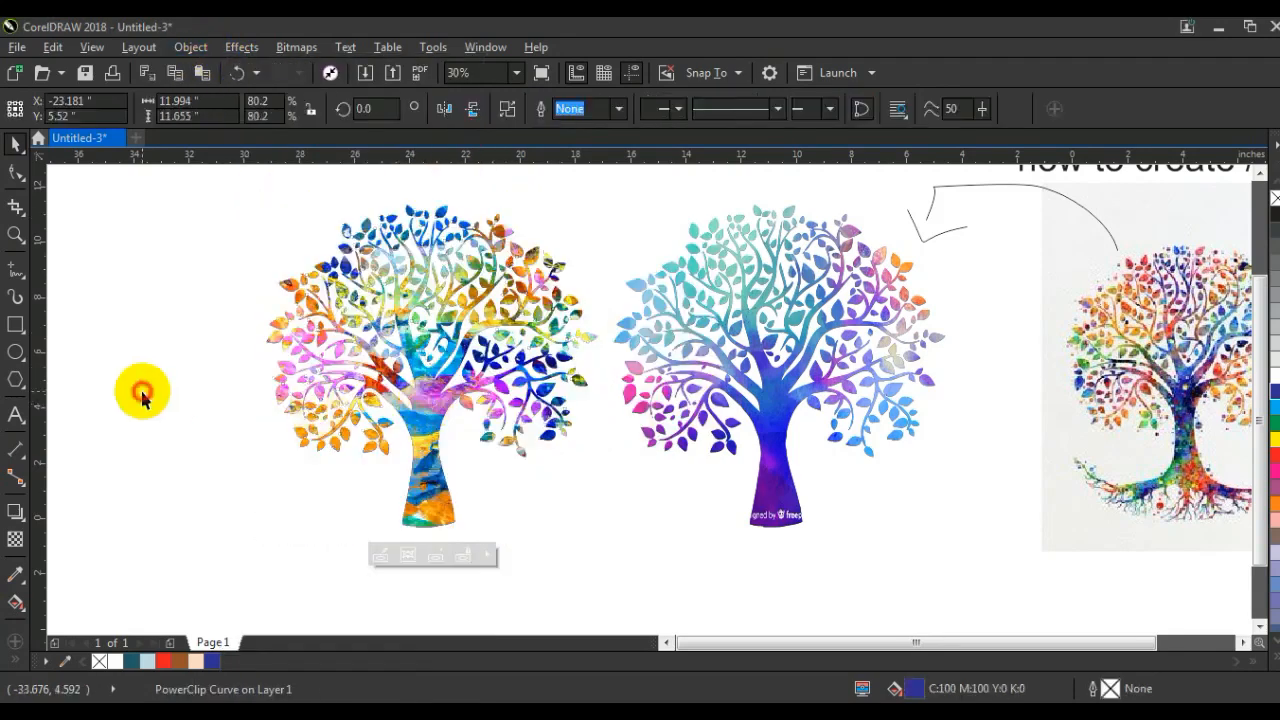
# Step: Draw a tall rectangle around the multicoloured tree and widen it to about 11.67 by 17.2 inches
pyautogui.click(15, 324)
pyautogui.scroll(-2, 343, 343)
pyautogui.moveTo(318, 455); pyautogui.dragTo(472, 210)
pyautogui.press('space')
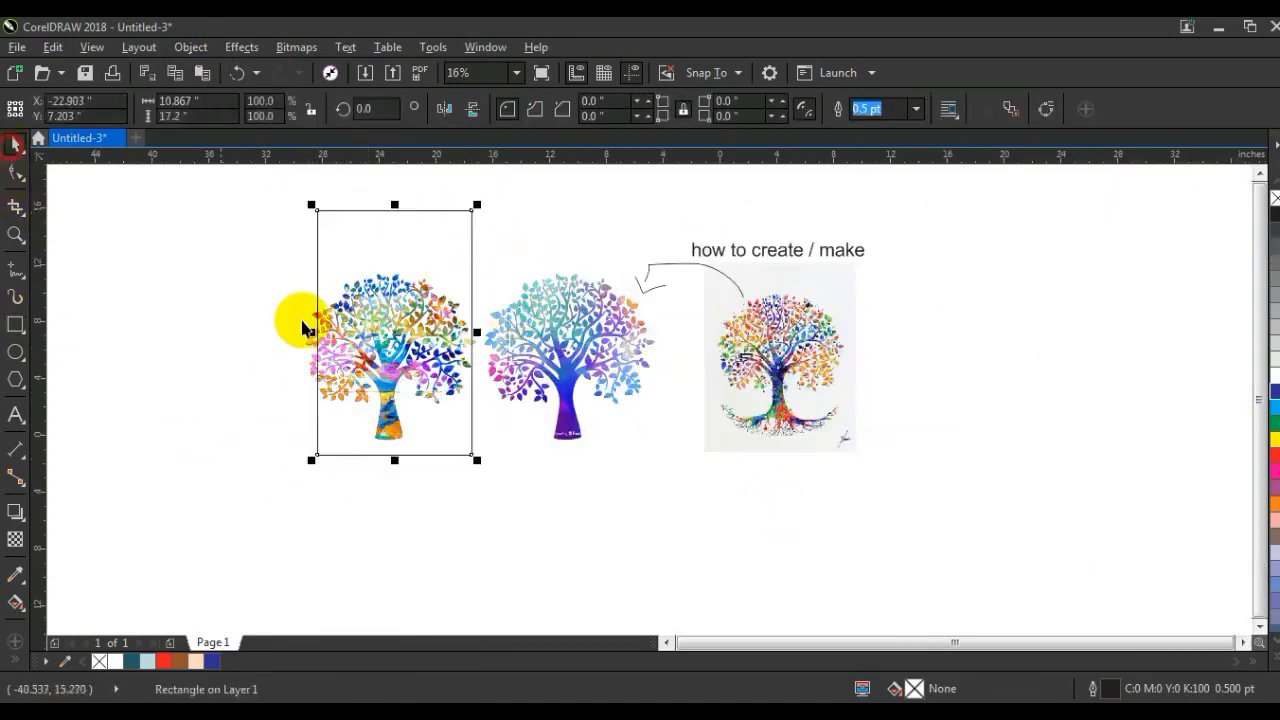
pyautogui.moveTo(311, 332); pyautogui.dragTo(298, 327)
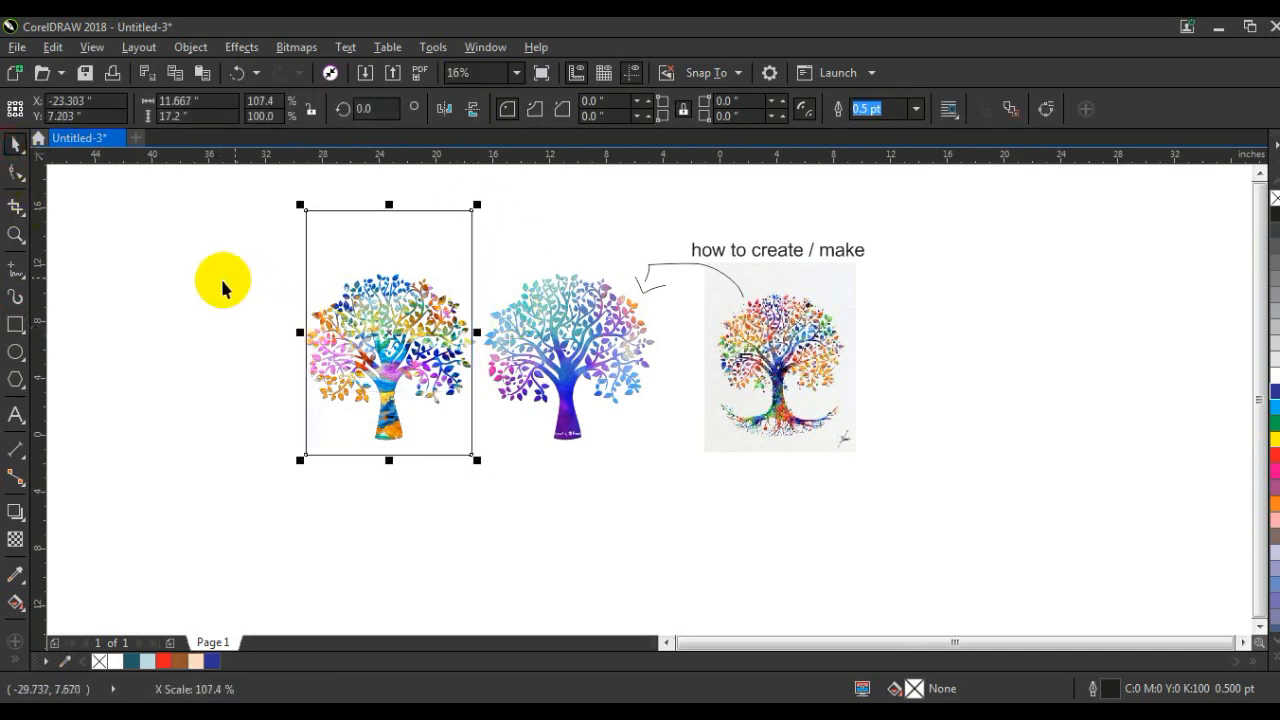
# Step: Fill the rectangle with black (C100 M100 Y100 K100) and send it to the back behind the multicoloured tree
pyautogui.click(1275, 659)
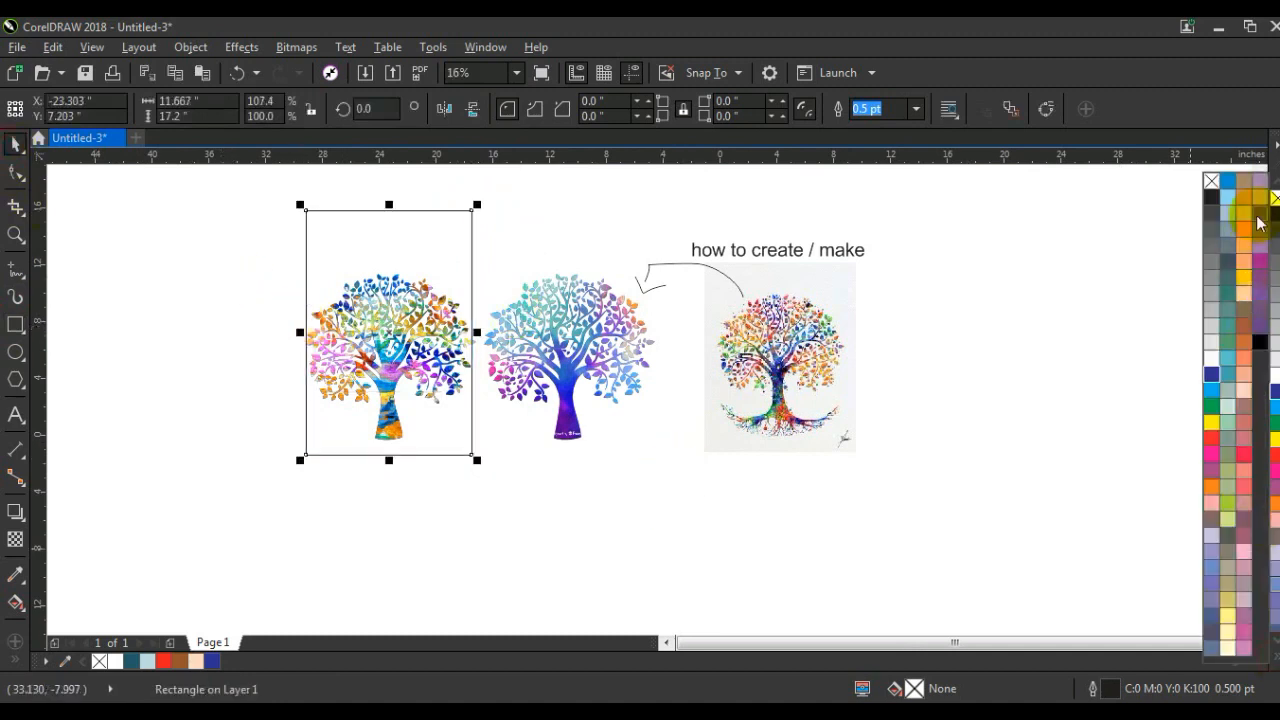
pyautogui.click(1259, 341)
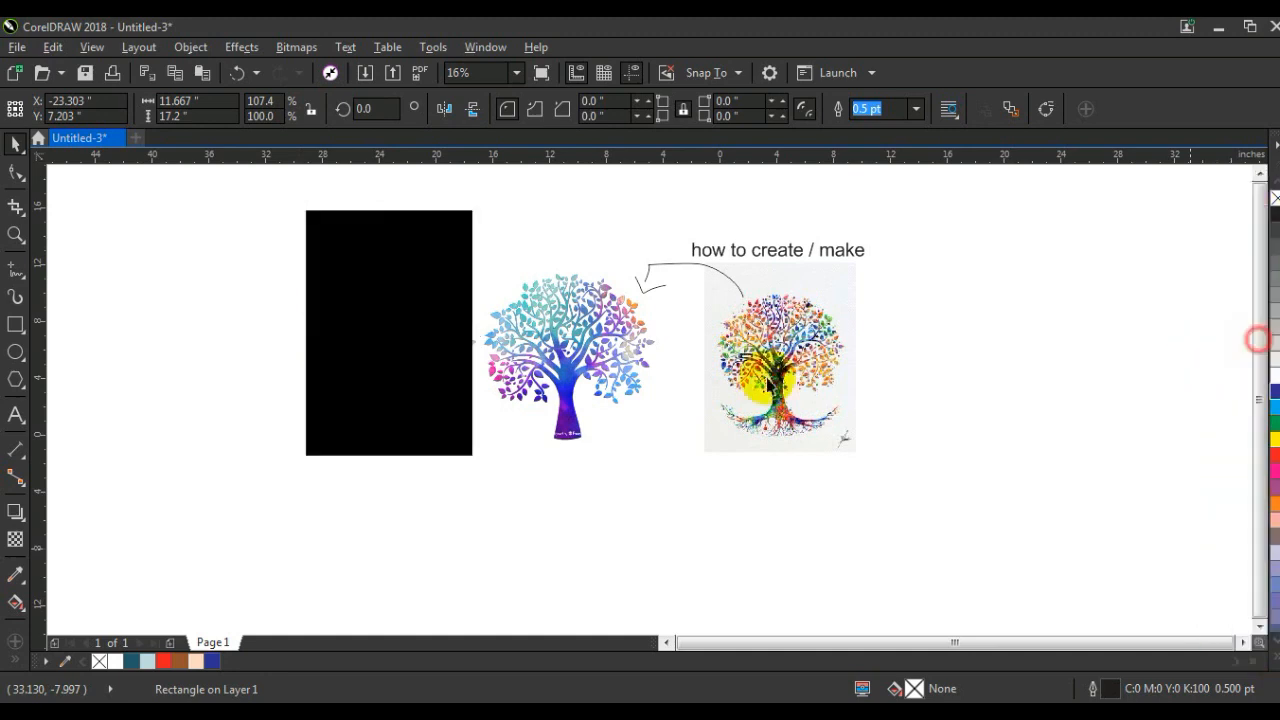
pyautogui.hotkey('shift', 'pagedown')
pyautogui.hotkey('shift', 'F2')
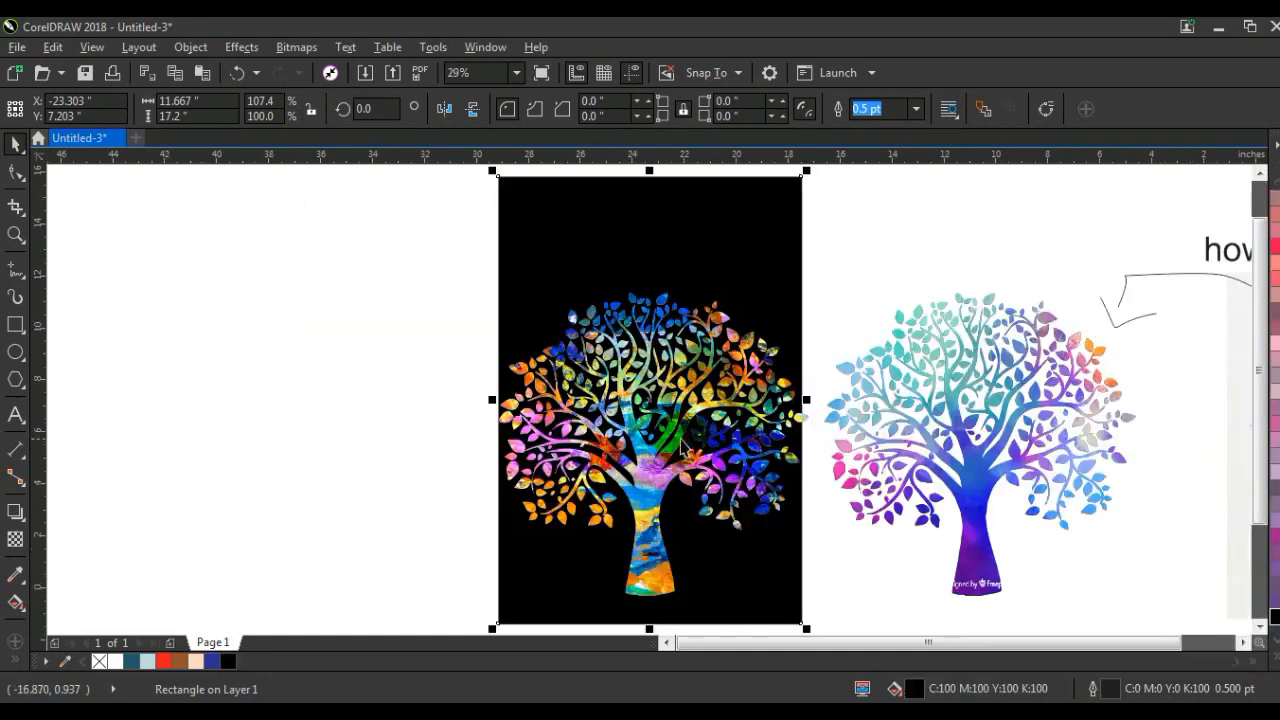
# Step: Scale the multicoloured tree to about 11.44 by 11.12 inches, and duplicate the black rectangle beside it with a centred copy of the blue tree
pyautogui.click(684, 437)
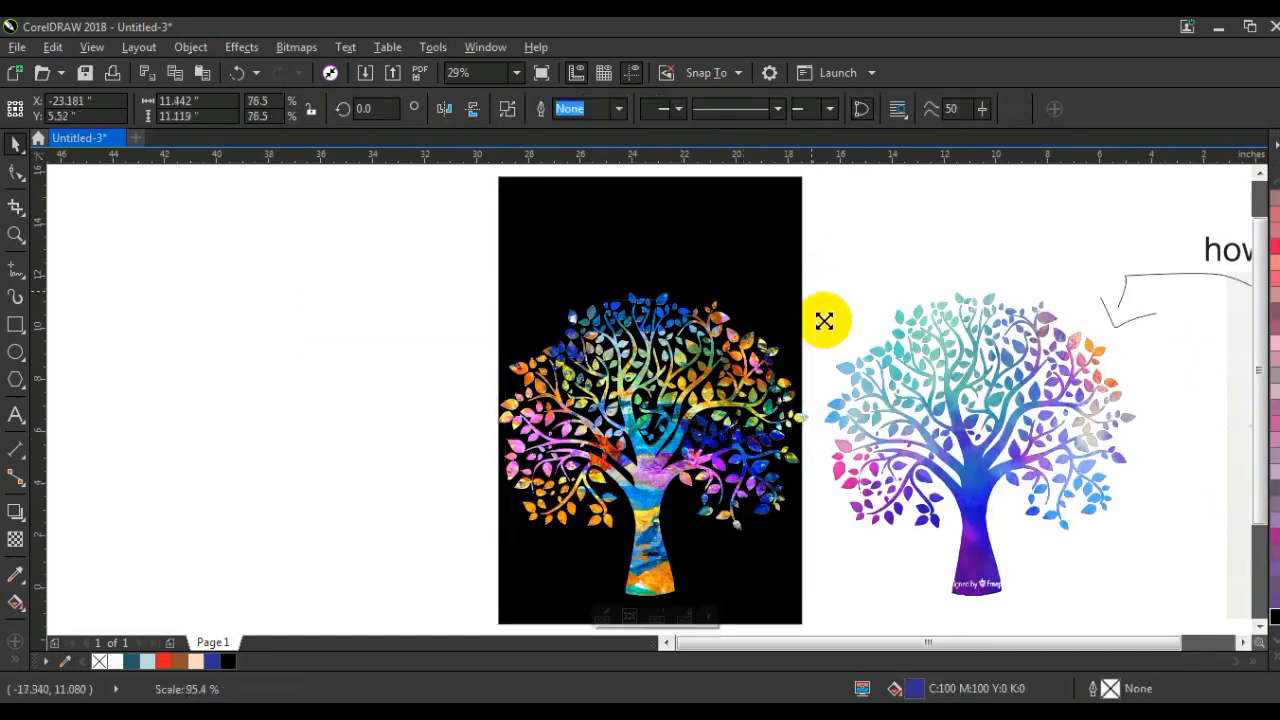
pyautogui.keyDown('shift'); pyautogui.click(746, 250); pyautogui.keyUp('shift')
pyautogui.moveTo(749, 218); pyautogui.dragTo(382, 219)
pyautogui.moveTo(255, 400); pyautogui.dragTo(302, 401)
pyautogui.keyDown('shift'); pyautogui.click(368, 263); pyautogui.keyUp('shift')
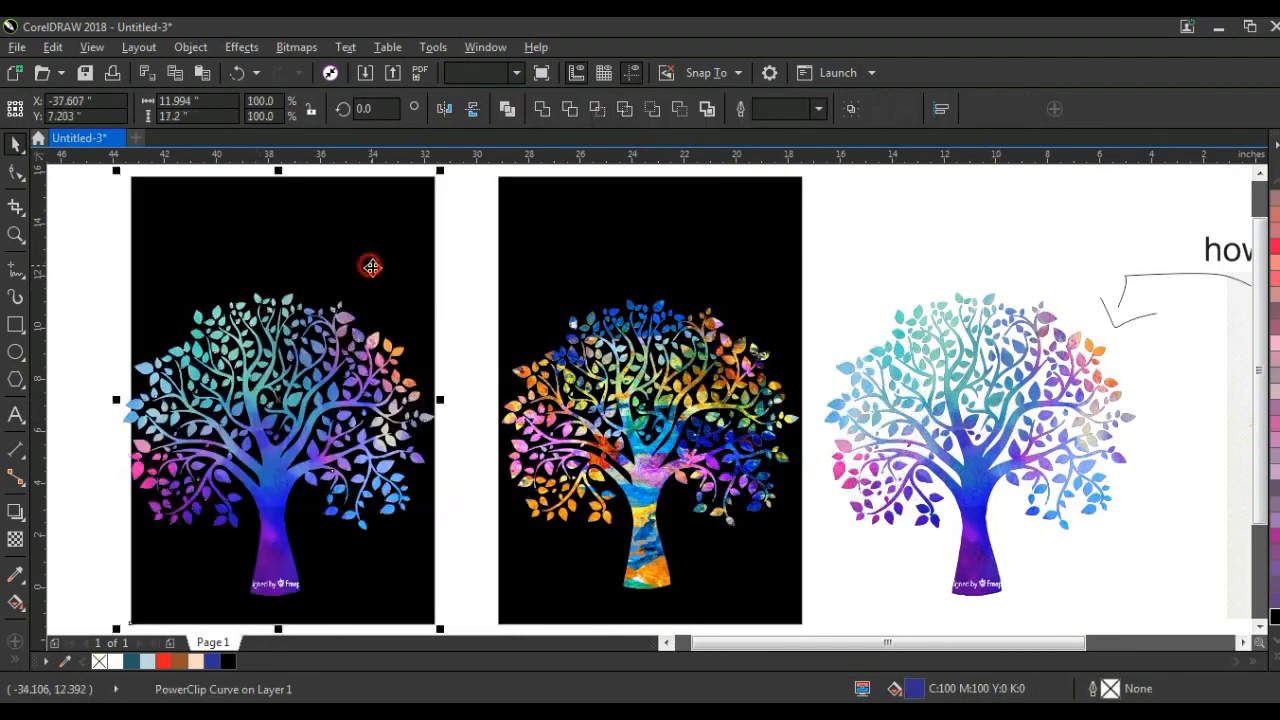
# Step: Select both trees on the black rectangles and move them down about 1.5 inches, so the trunks reach the rectangles' bottom edges
pyautogui.click(344, 400)
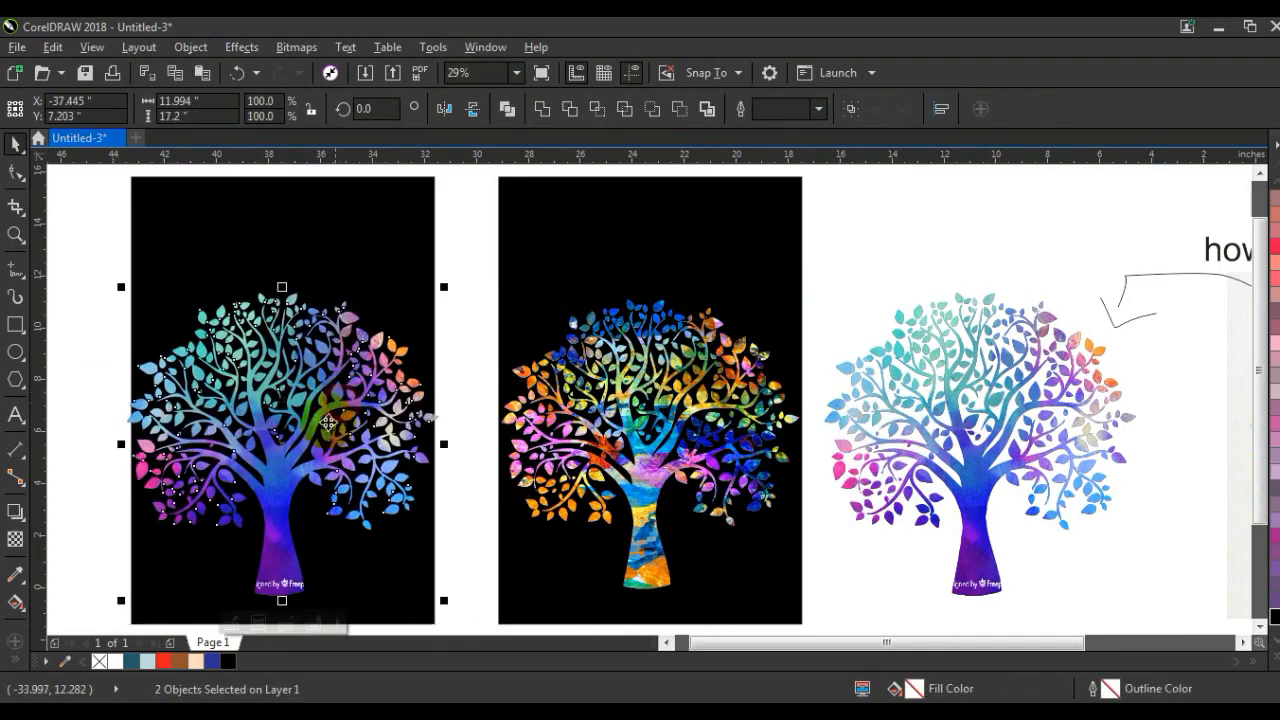
pyautogui.click(656, 472)
pyautogui.keyDown('shift'); pyautogui.click(286, 493); pyautogui.keyUp('shift')
pyautogui.moveTo(280, 473); pyautogui.dragTo(282, 510)
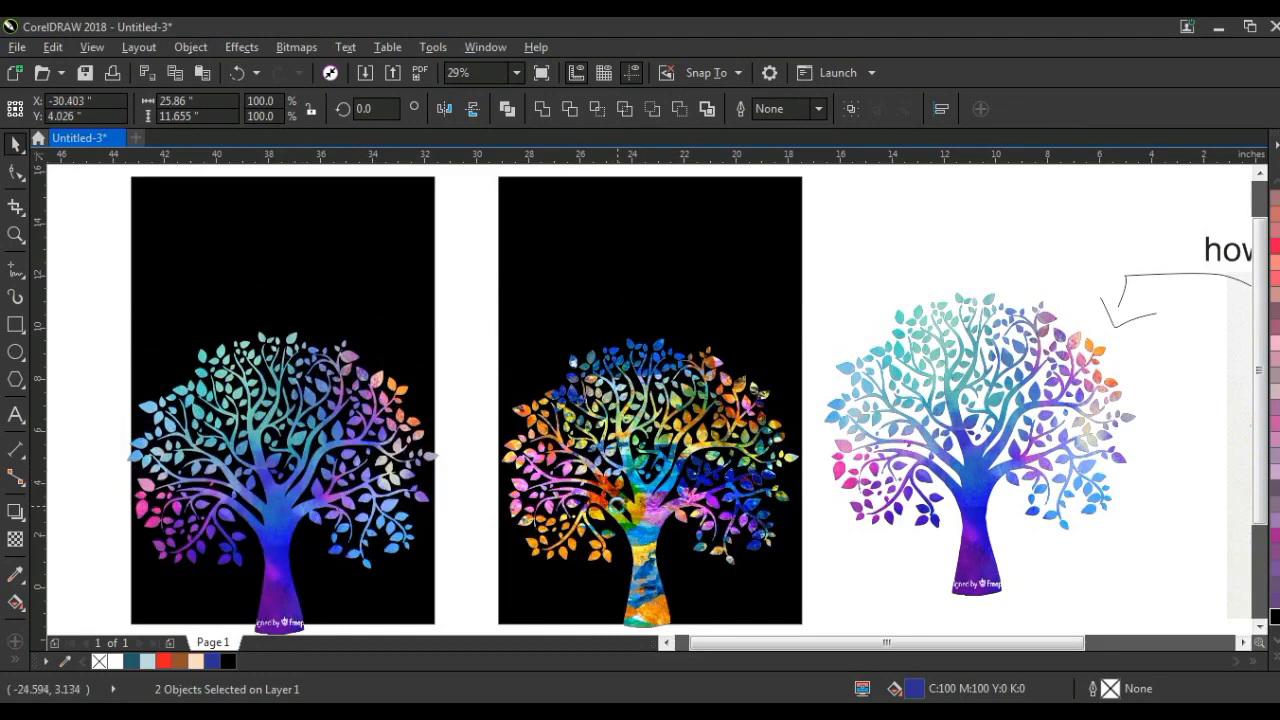
# Step: PowerClip the blue tree inside the black rectangle behind it
pyautogui.click(295, 482)
pyautogui.rightClick(309, 452)
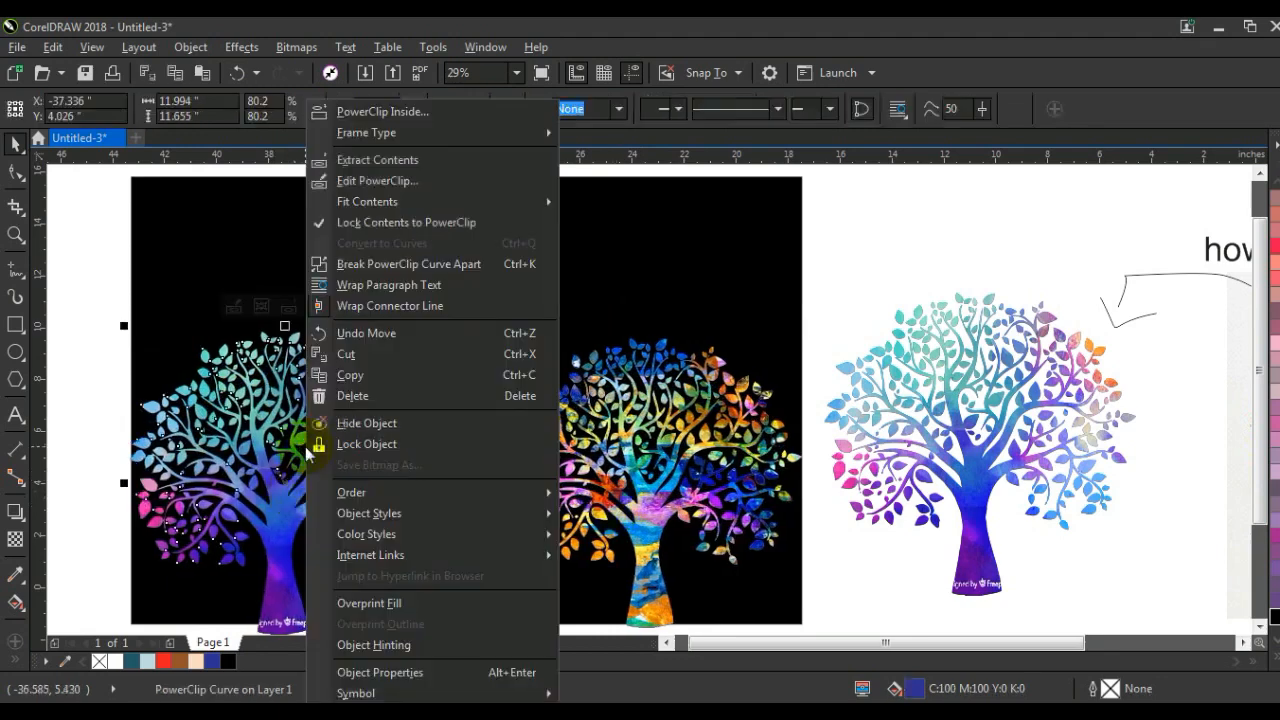
pyautogui.click(395, 112)
pyautogui.click(343, 240)
# Step: PowerClip the multicoloured tree inside its own black rectangle and deselect everything
pyautogui.click(640, 400)
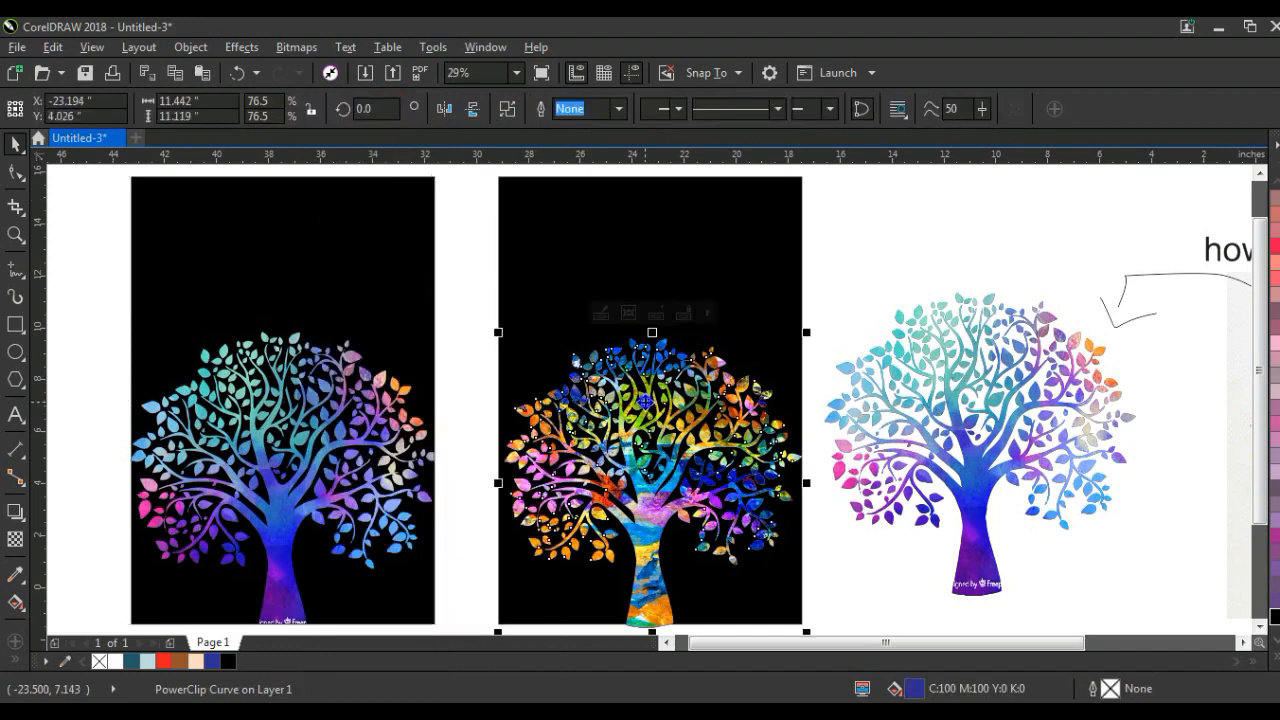
pyautogui.rightClick(648, 400)
pyautogui.click(720, 112)
pyautogui.click(662, 214)
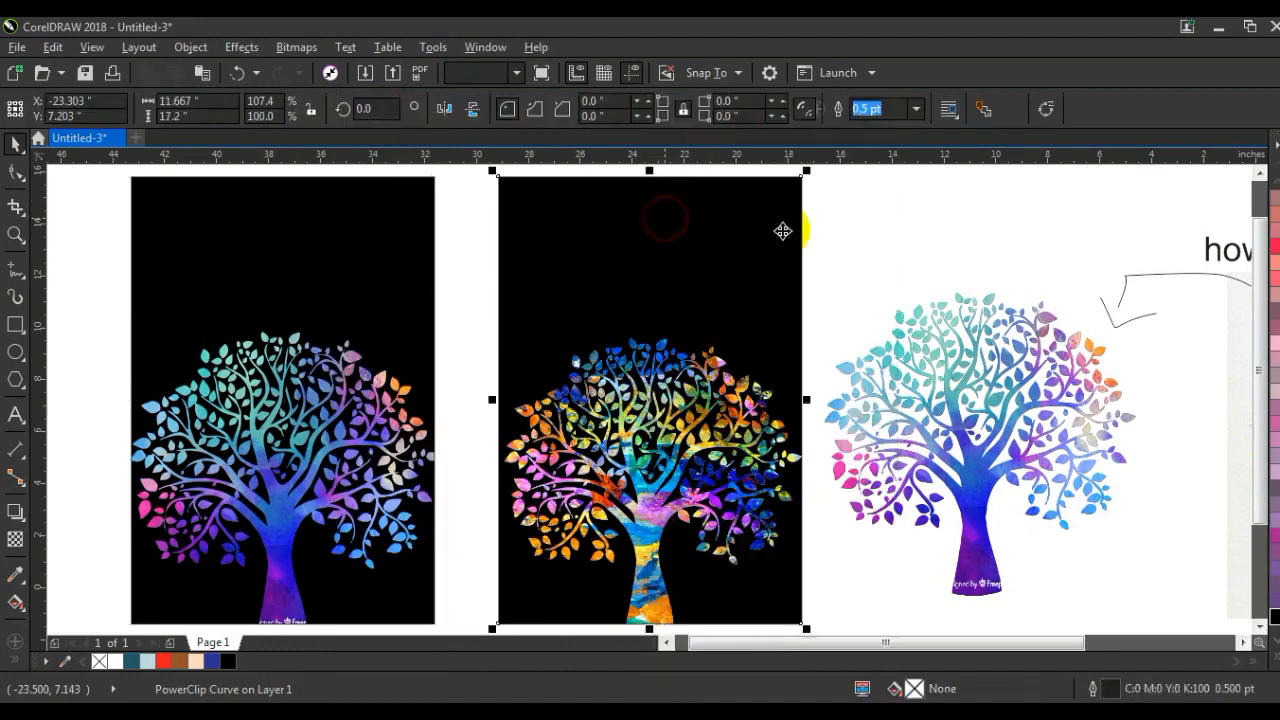
pyautogui.click(845, 229)
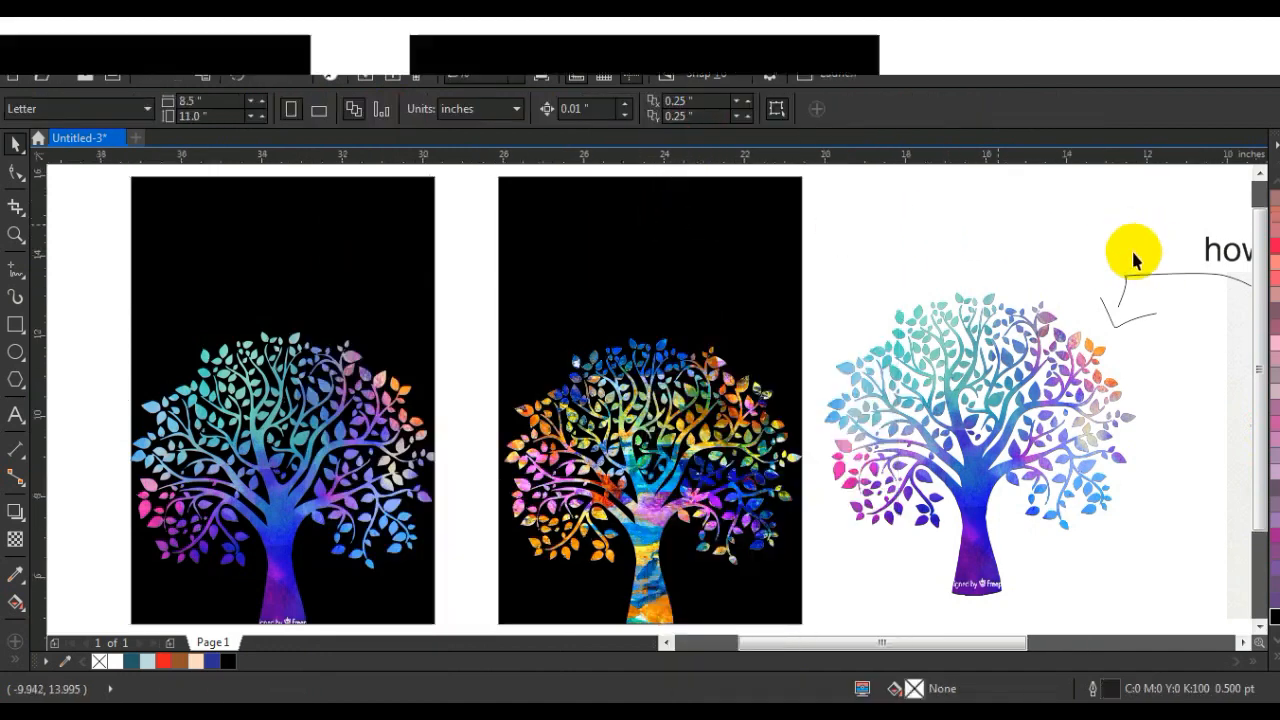